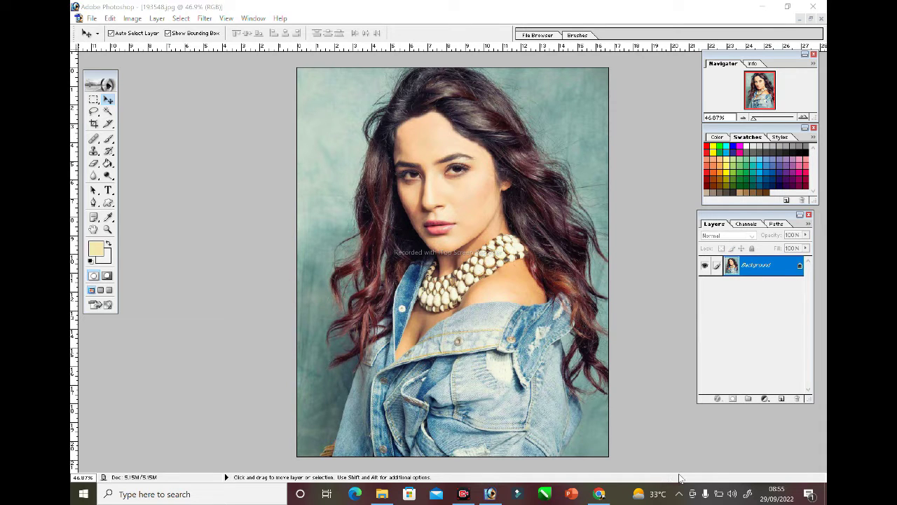
Convert the Background into an editable Layer 0 and duplicate it as Layer 0 copy
{"action": "key", "text": "Return"}
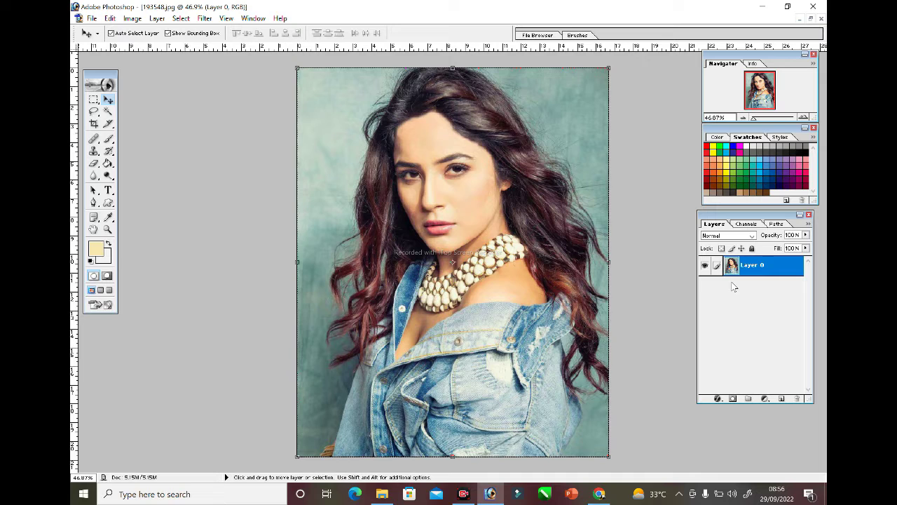
{"action": "key", "text": "ctrl+j"}
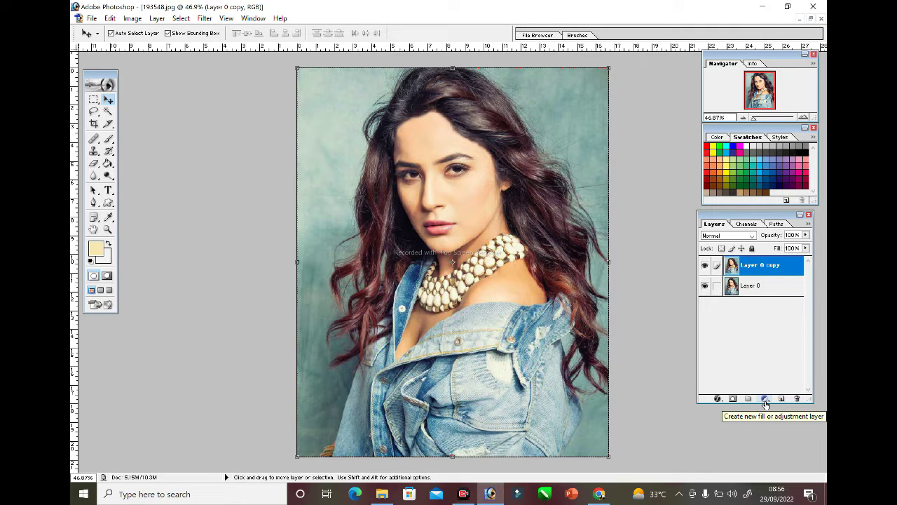
{"action": "left_click", "coordinate": [765, 399]}
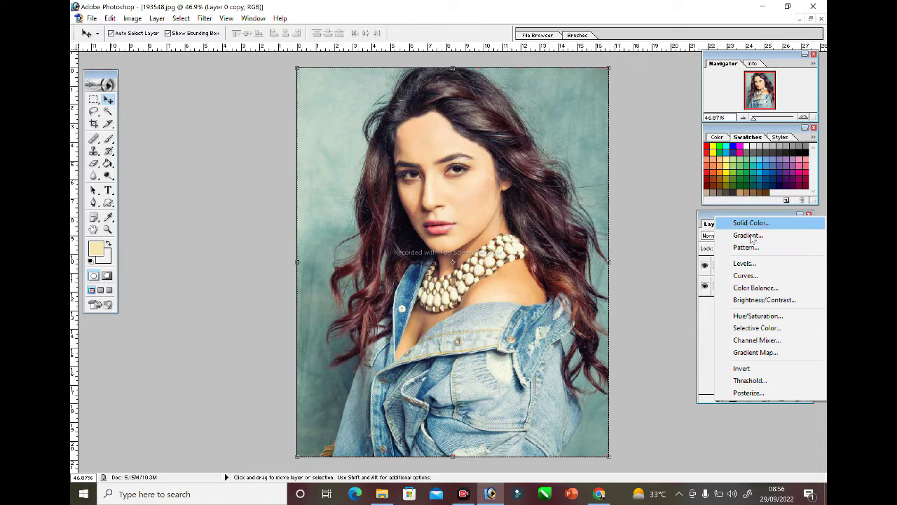
Add a Selective Color layer adjusting Reds with Cyan -25 and Magenta +49
{"action": "left_click", "coordinate": [753, 328]}
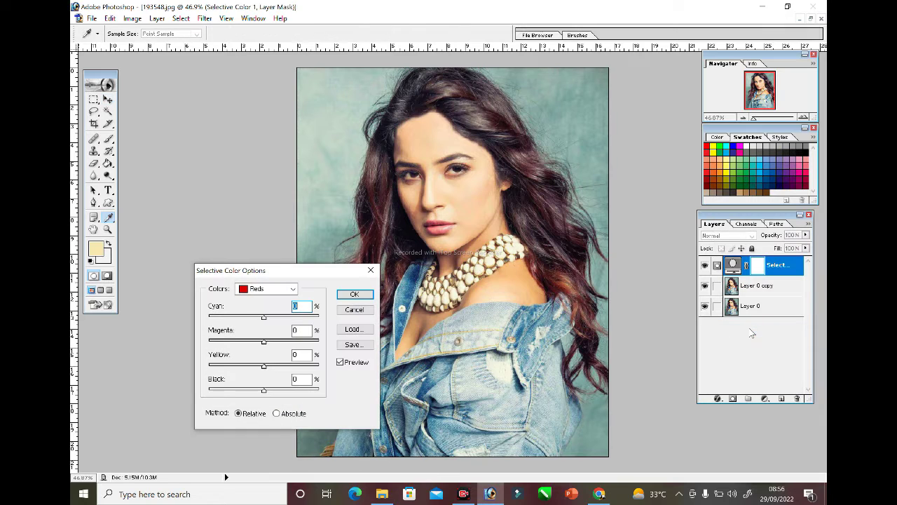
{"action": "left_click", "coordinate": [292, 289]}
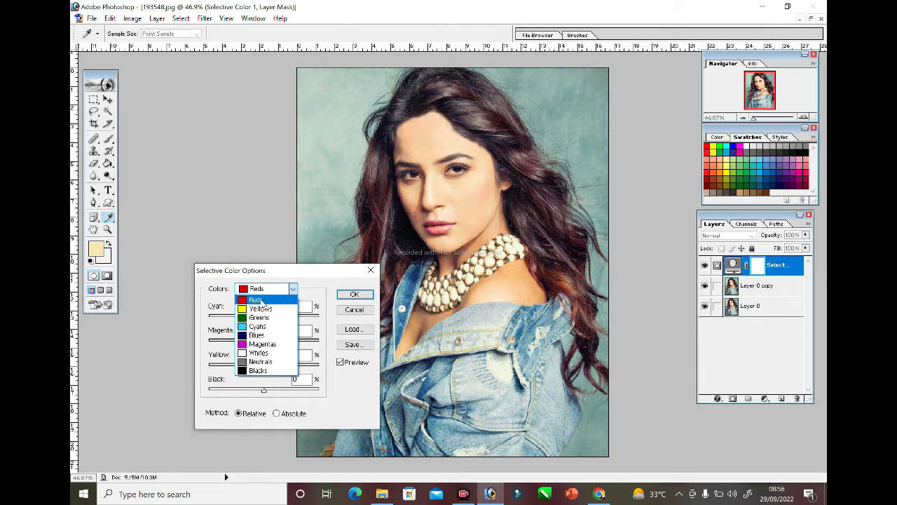
{"action": "left_click", "coordinate": [259, 300]}
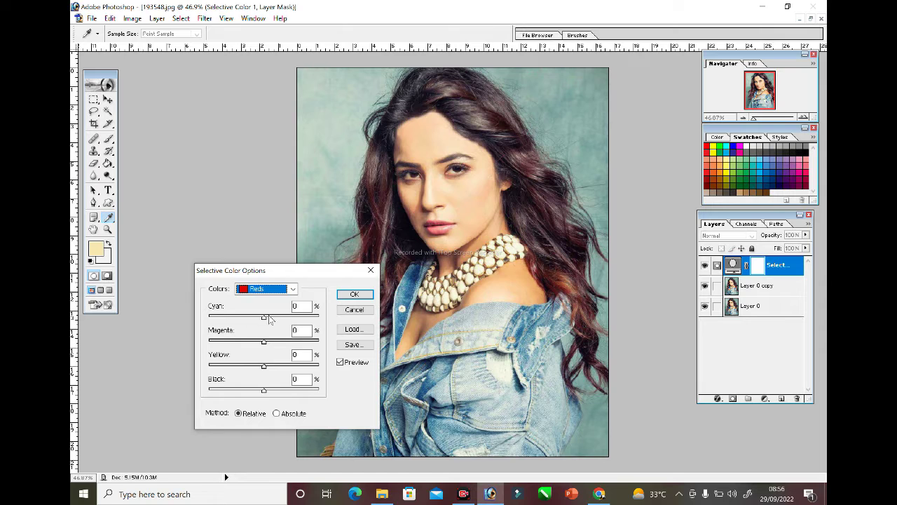
{"action": "left_click_drag", "start_coordinate": [263, 317], "coordinate": [303, 318]}
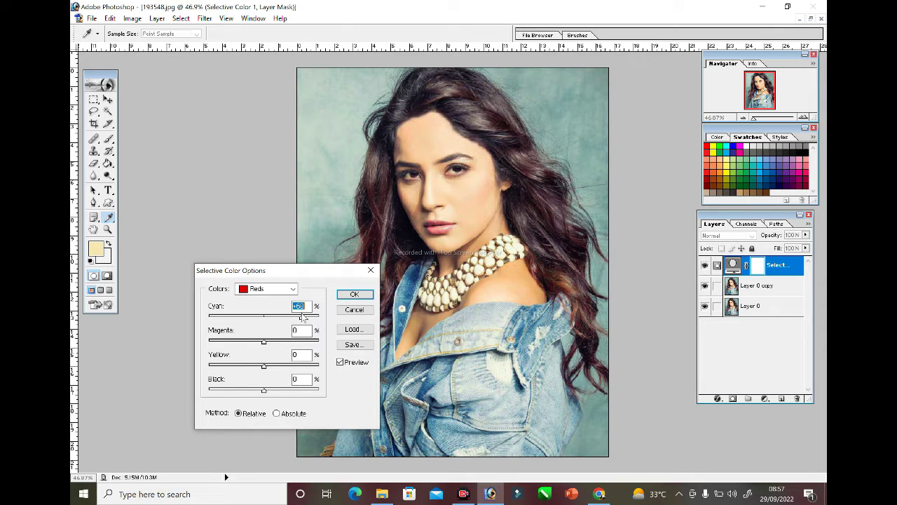
{"action": "left_click_drag", "start_coordinate": [308, 272], "coordinate": [251, 245]}
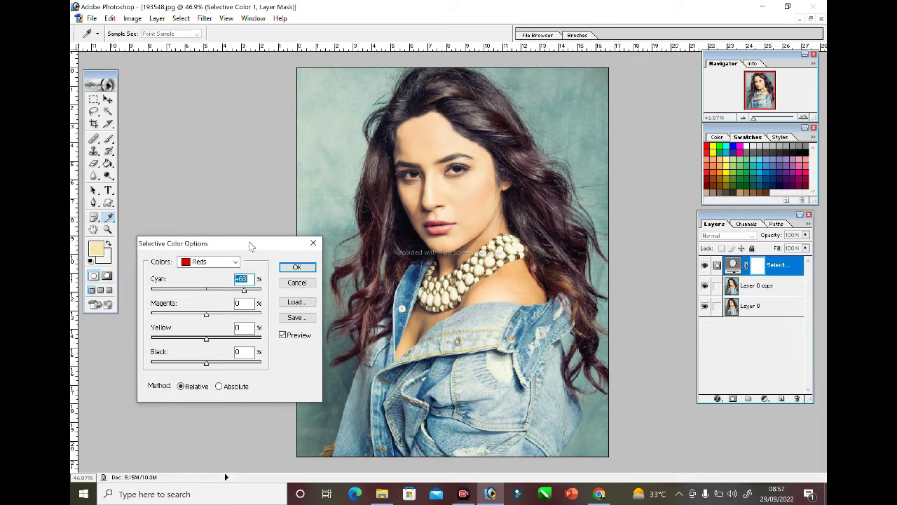
{"action": "mouse_move", "coordinate": [244, 290]}
{"action": "left_mouse_down"}
{"action": "mouse_move", "coordinate": [157, 291]}
{"action": "mouse_move", "coordinate": [261, 299]}
{"action": "left_mouse_up"}
{"action": "key", "text": "Return"}
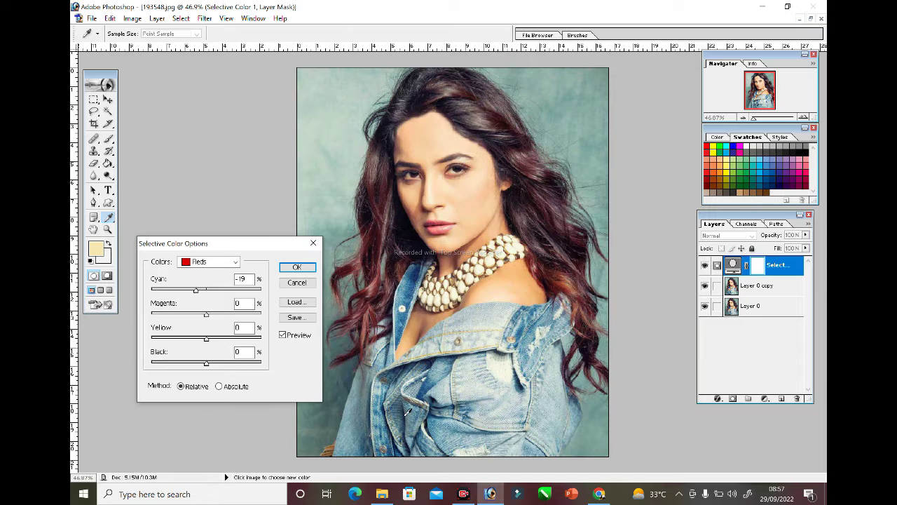
{"action": "mouse_move", "coordinate": [196, 290]}
{"action": "left_mouse_down"}
{"action": "mouse_move", "coordinate": [186, 290]}
{"action": "mouse_move", "coordinate": [229, 314]}
{"action": "left_mouse_up"}
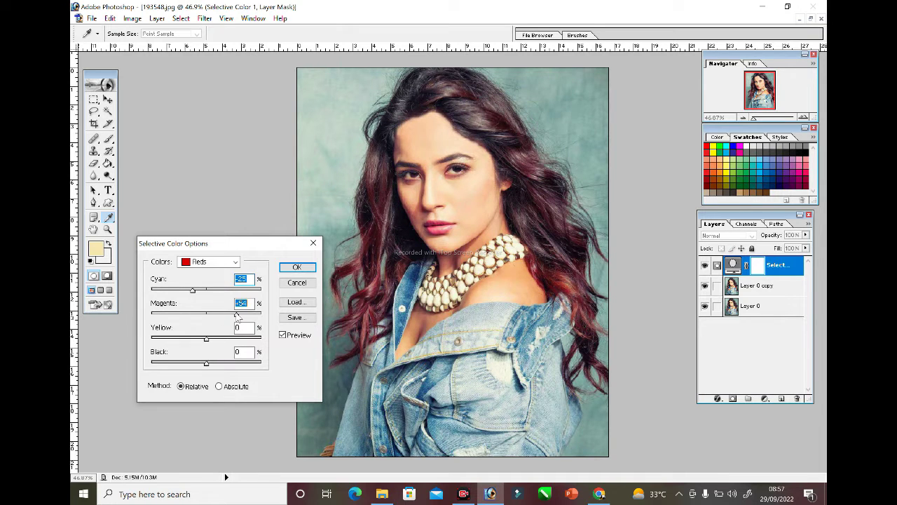
{"action": "left_click_drag", "start_coordinate": [230, 314], "coordinate": [234, 314]}
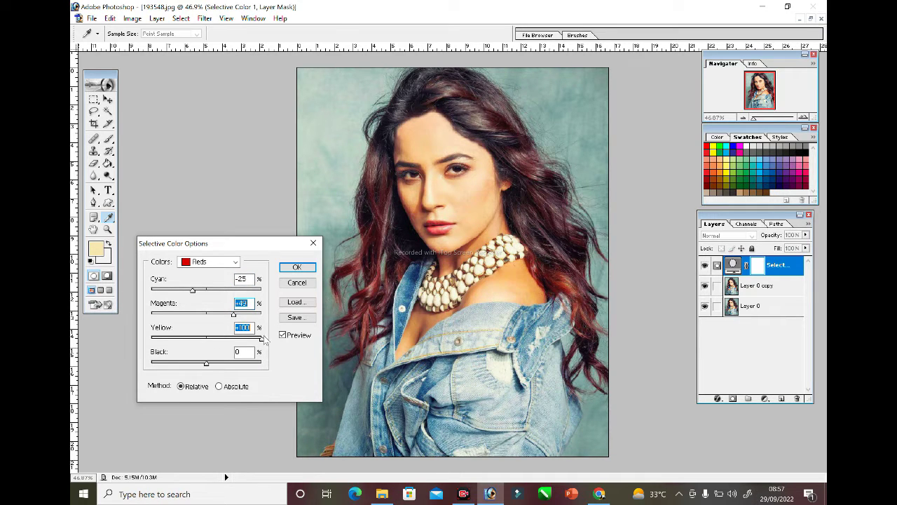
Set the Reds' Yellow to -41 and Black to +27, then apply the adjustment
{"action": "left_click_drag", "start_coordinate": [205, 339], "coordinate": [187, 344]}
{"action": "key", "text": "Return"}
{"action": "left_click_drag", "start_coordinate": [186, 339], "coordinate": [183, 339]}
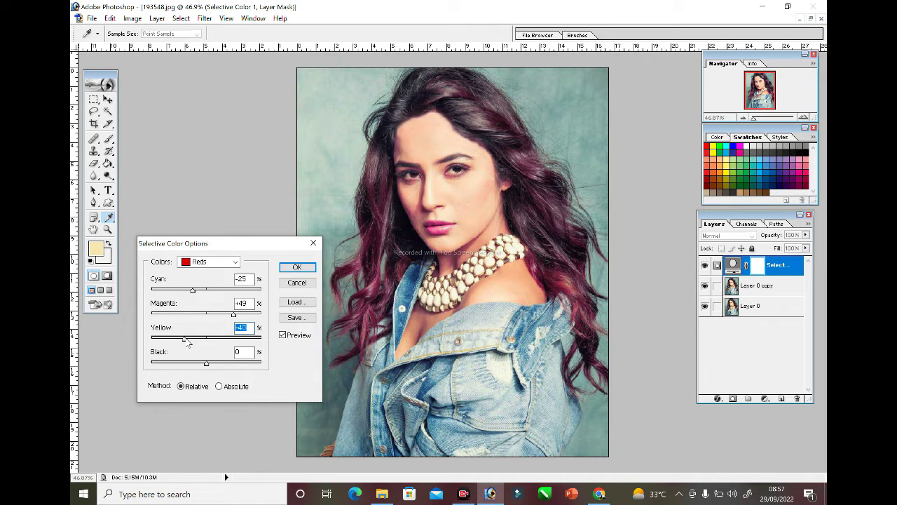
{"action": "left_click_drag", "start_coordinate": [185, 340], "coordinate": [183, 340]}
{"action": "left_click_drag", "start_coordinate": [206, 362], "coordinate": [237, 361]}
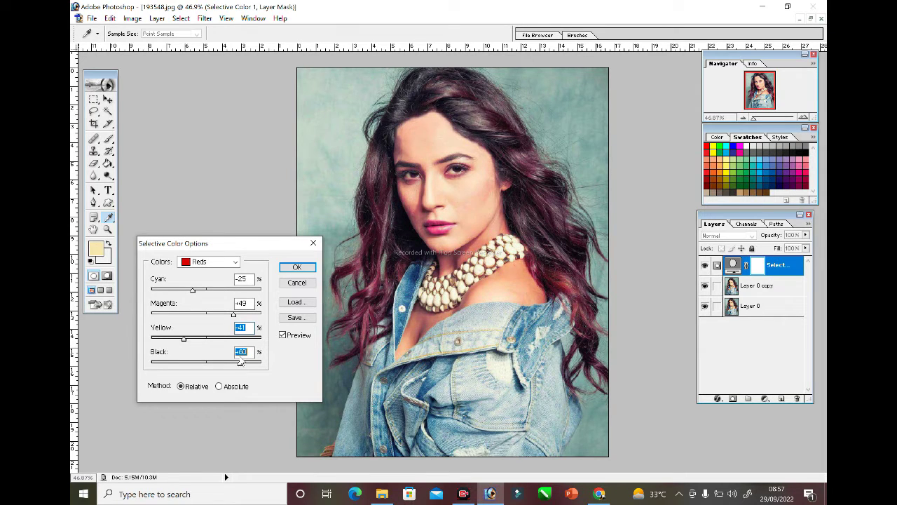
{"action": "left_click_drag", "start_coordinate": [240, 360], "coordinate": [221, 364]}
{"action": "key", "text": "Return"}
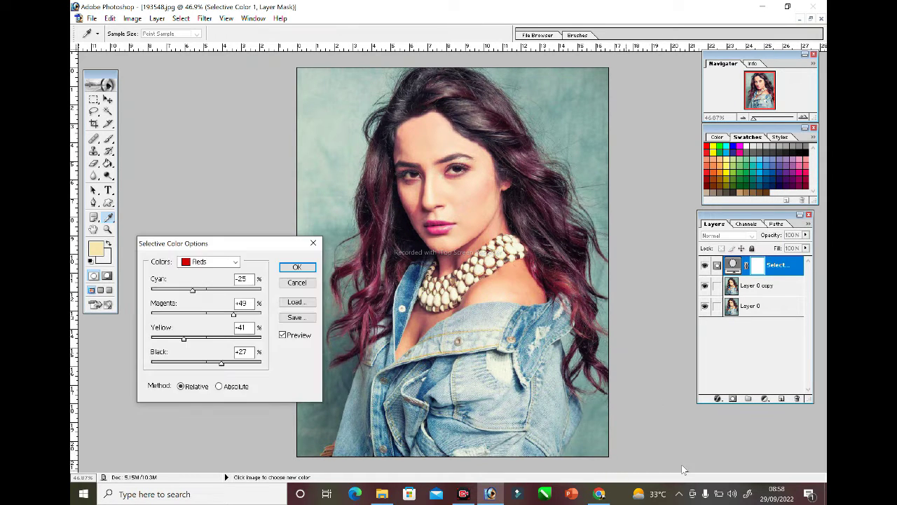
{"action": "mouse_move", "coordinate": [223, 364]}
{"action": "left_mouse_down"}
{"action": "mouse_move", "coordinate": [221, 373]}
{"action": "mouse_move", "coordinate": [228, 364]}
{"action": "mouse_move", "coordinate": [221, 365]}
{"action": "left_mouse_up"}
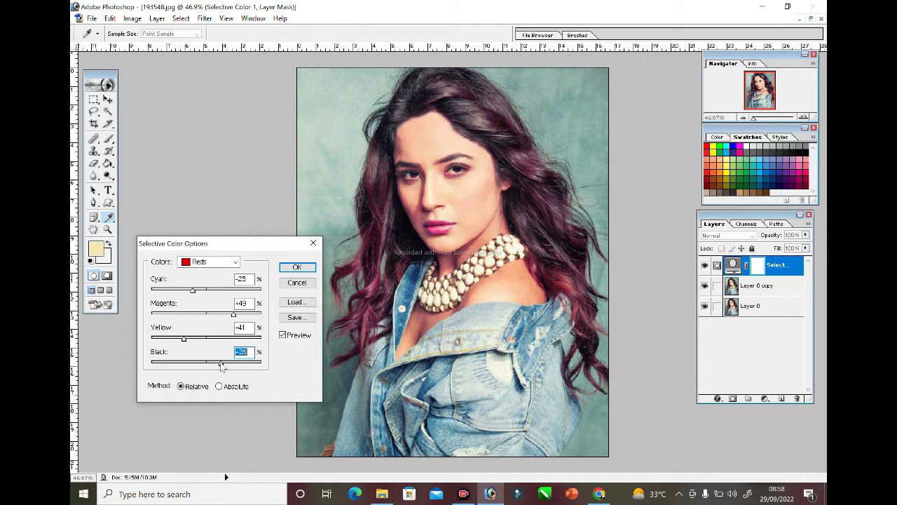
{"action": "left_click", "coordinate": [297, 266]}
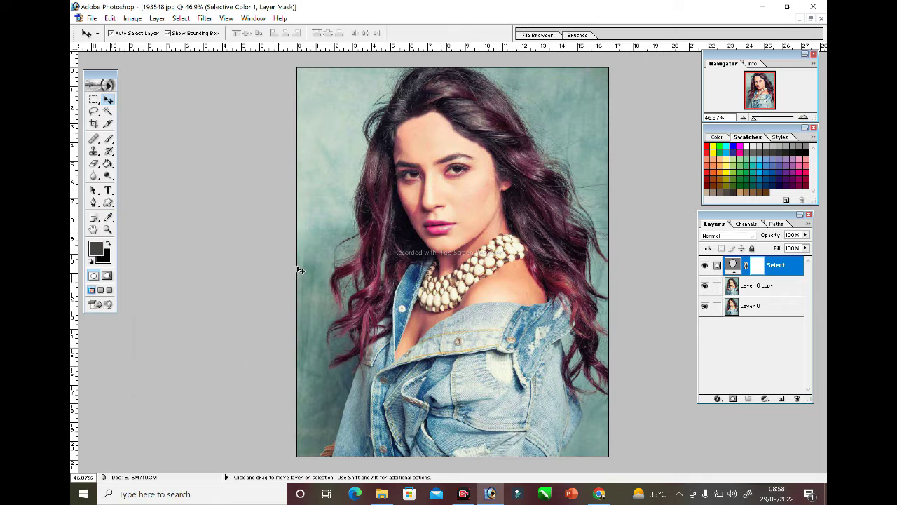
Toggle the Selective Color layer off and on to compare before and after
{"action": "left_click", "coordinate": [706, 265]}
{"action": "left_click", "coordinate": [705, 266]}
{"action": "left_click", "coordinate": [706, 266]}
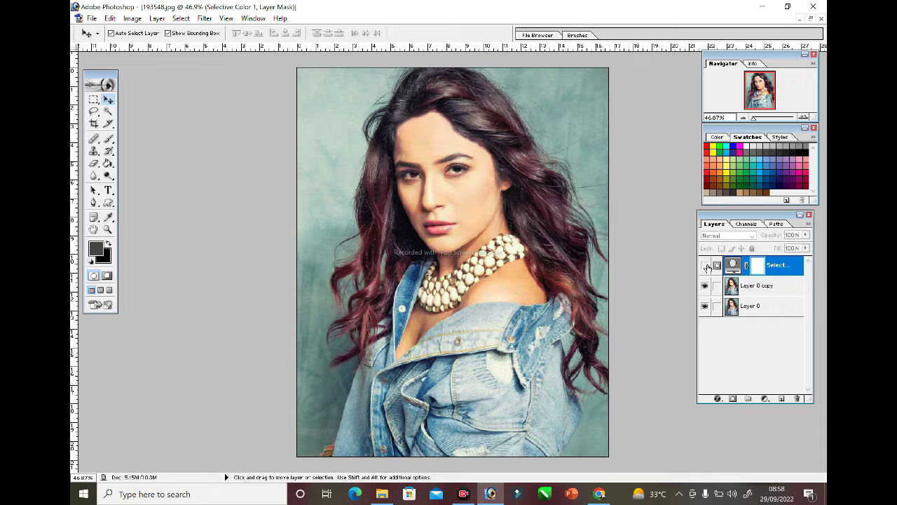
{"action": "left_click", "coordinate": [706, 265]}
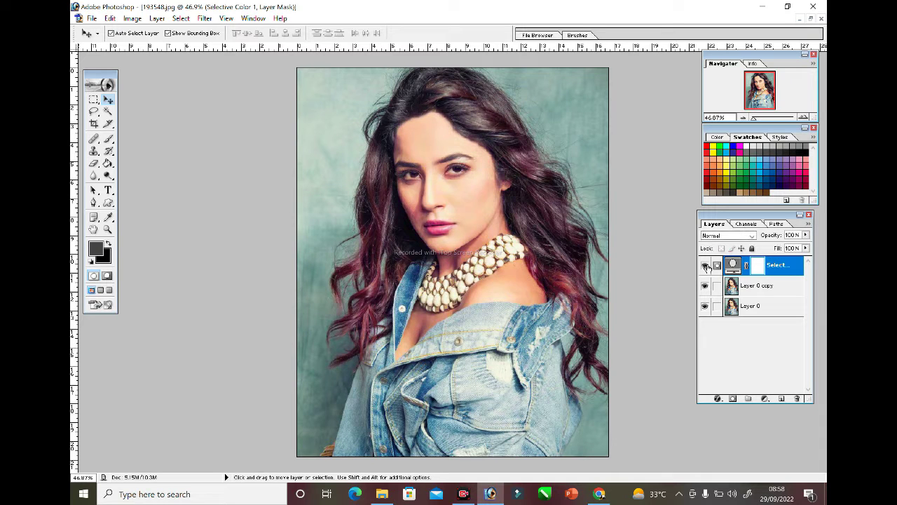
Add a Brightness/Contrast adjustment layer with Brightness +7 and Contrast +9
{"action": "left_click", "coordinate": [766, 399]}
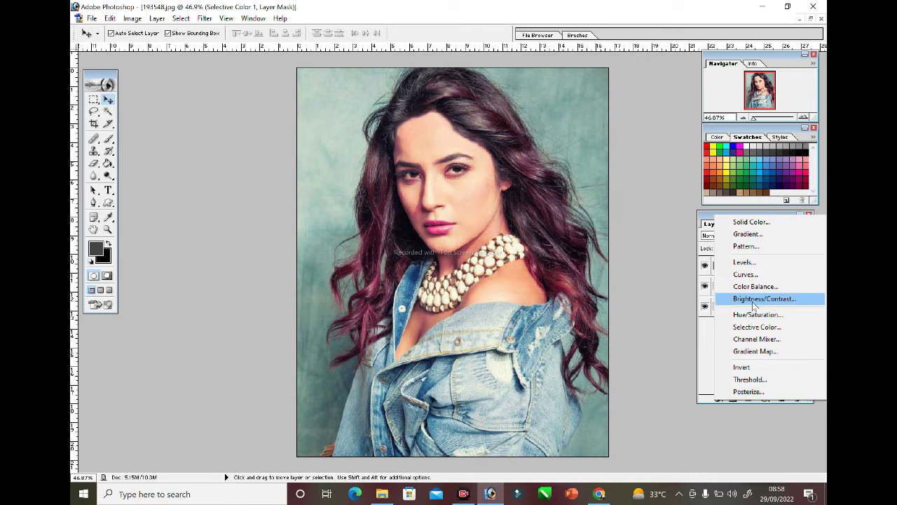
{"action": "left_click", "coordinate": [753, 303]}
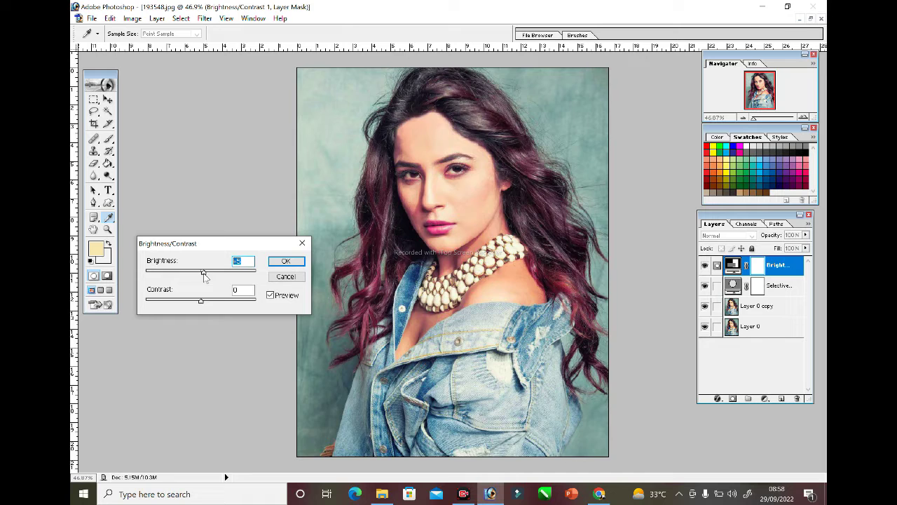
{"action": "left_click_drag", "start_coordinate": [203, 274], "coordinate": [201, 282]}
{"action": "left_click", "coordinate": [202, 301]}
{"action": "left_click_drag", "start_coordinate": [202, 303], "coordinate": [205, 274]}
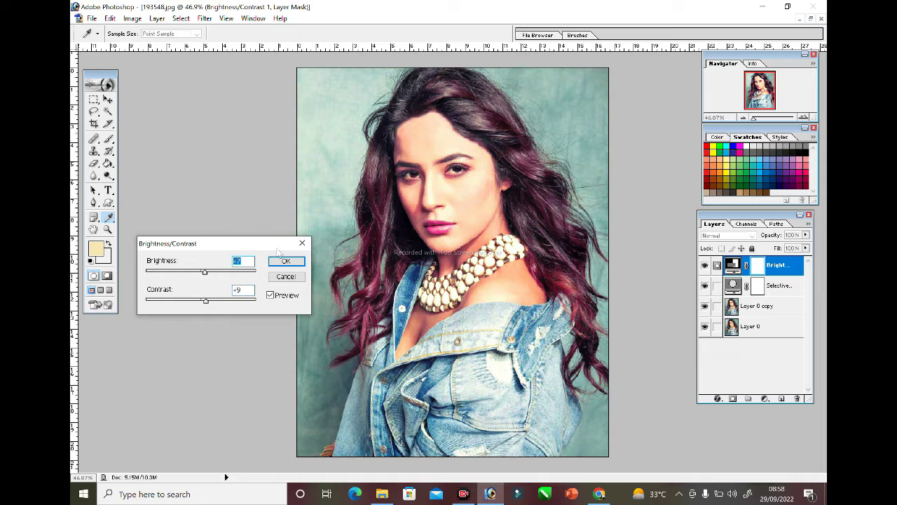
{"action": "left_click", "coordinate": [285, 262]}
{"action": "key", "text": "v"}
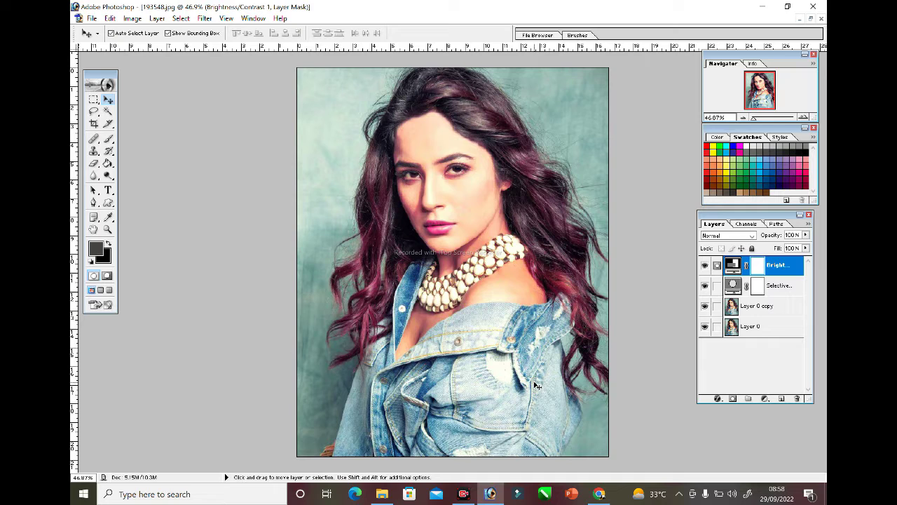
Merge the adjustment layers and Layer 0 copy with Ctrl+E, then compare with the merged layer toggled
{"action": "left_click", "coordinate": [717, 285]}
{"action": "left_click", "coordinate": [717, 306]}
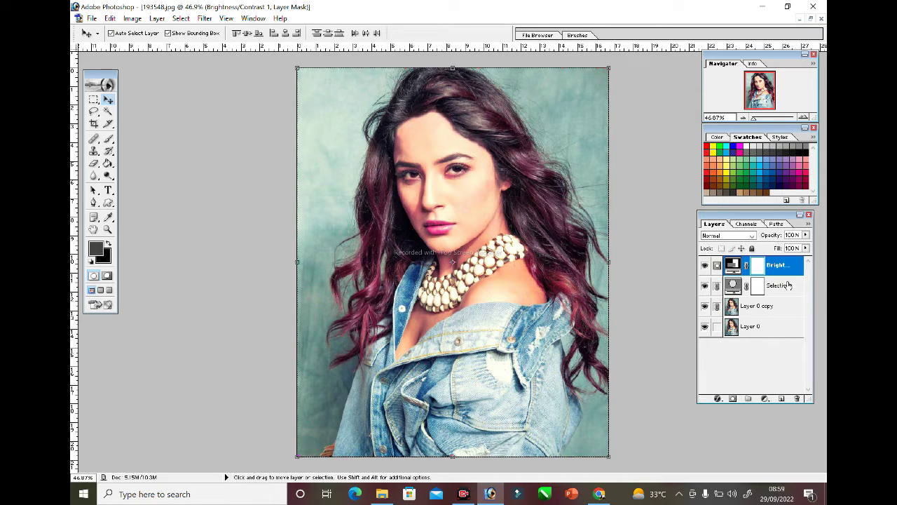
{"action": "key", "text": "ctrl+e"}
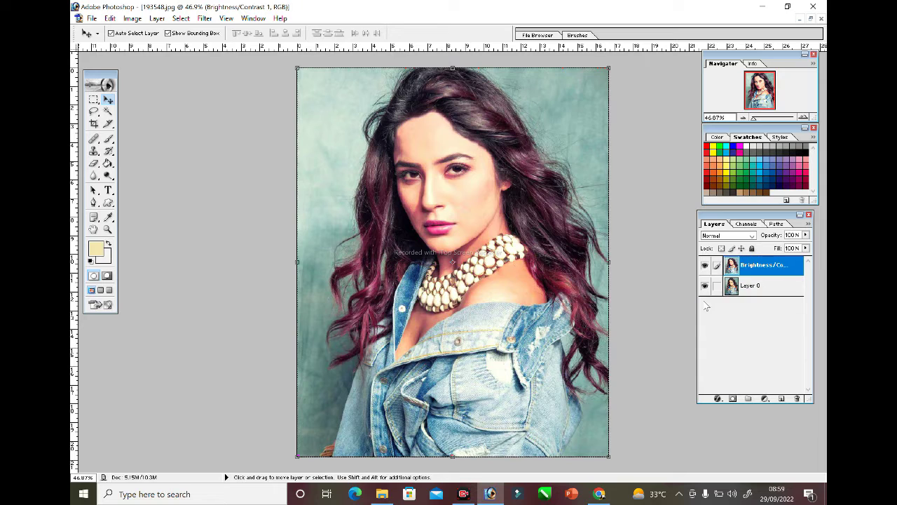
{"action": "left_click", "coordinate": [705, 265]}
{"action": "left_click", "coordinate": [704, 266]}
{"action": "left_click", "coordinate": [705, 266]}
Keep the merged layer's name unchanged and bring up its context menu
{"action": "double_click", "coordinate": [761, 270]}
{"action": "key", "text": "Return"}
{"action": "right_click", "coordinate": [770, 276]}
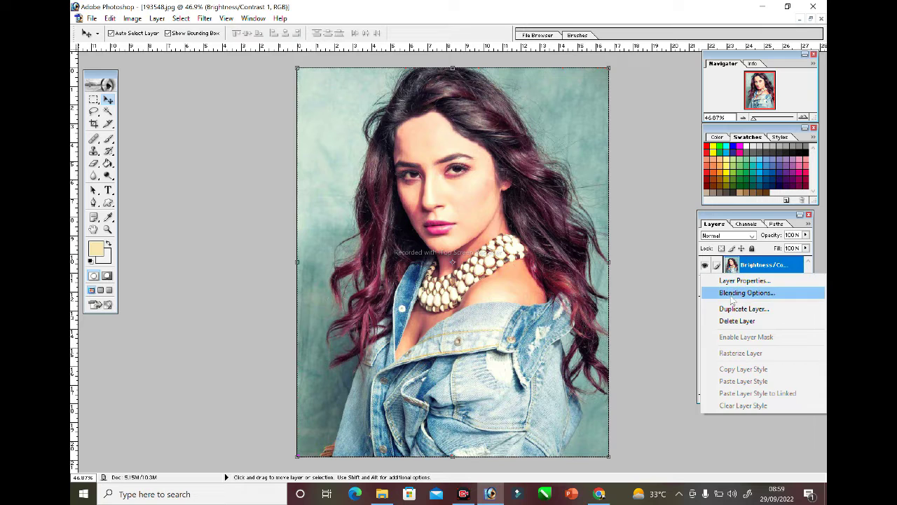
Enable Pattern Overlay in Layer Style using the small blue figures pattern
{"action": "left_click", "coordinate": [747, 295]}
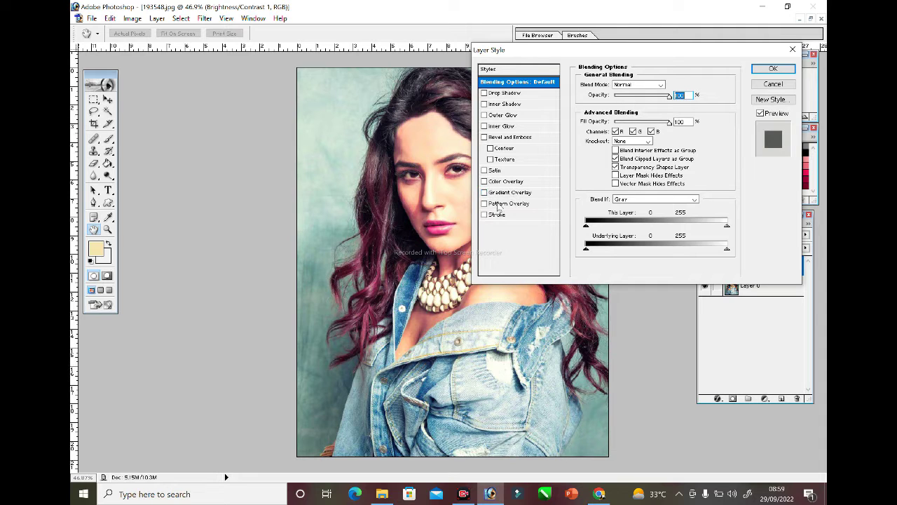
{"action": "left_click", "coordinate": [502, 208]}
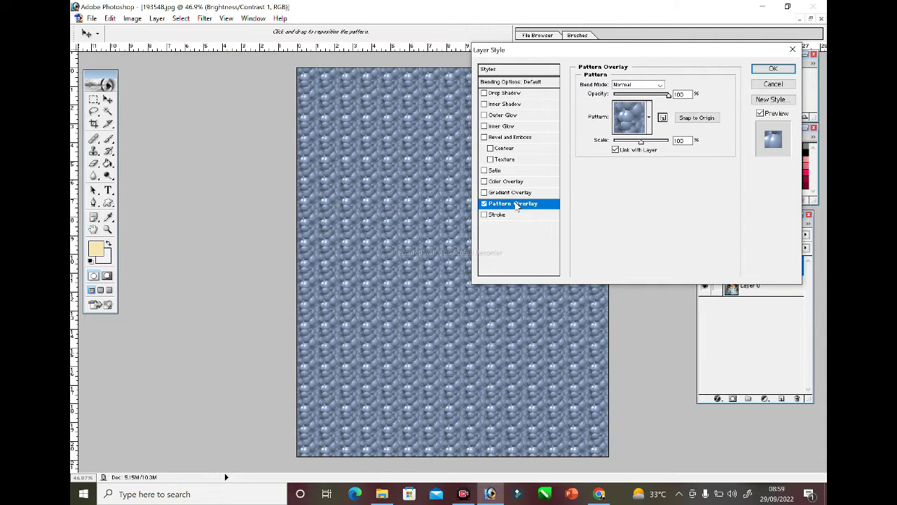
{"action": "left_click", "coordinate": [649, 117]}
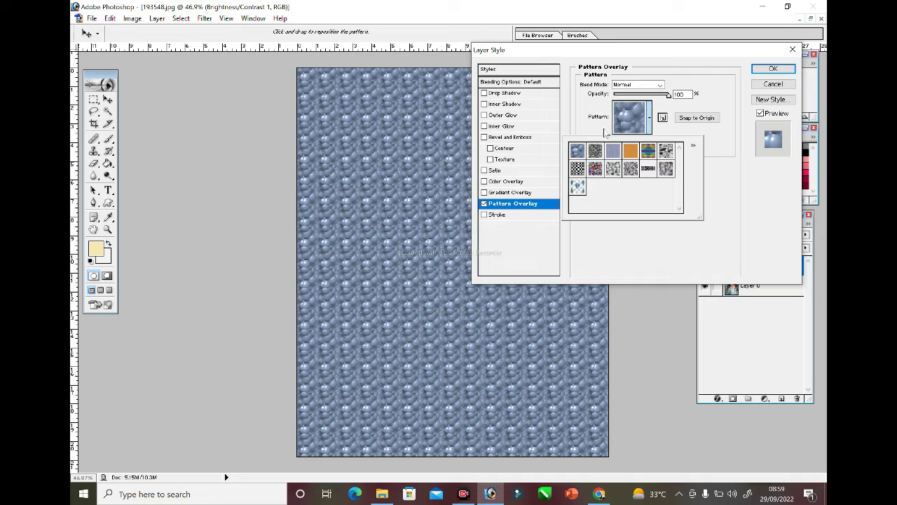
{"action": "left_click", "coordinate": [664, 134]}
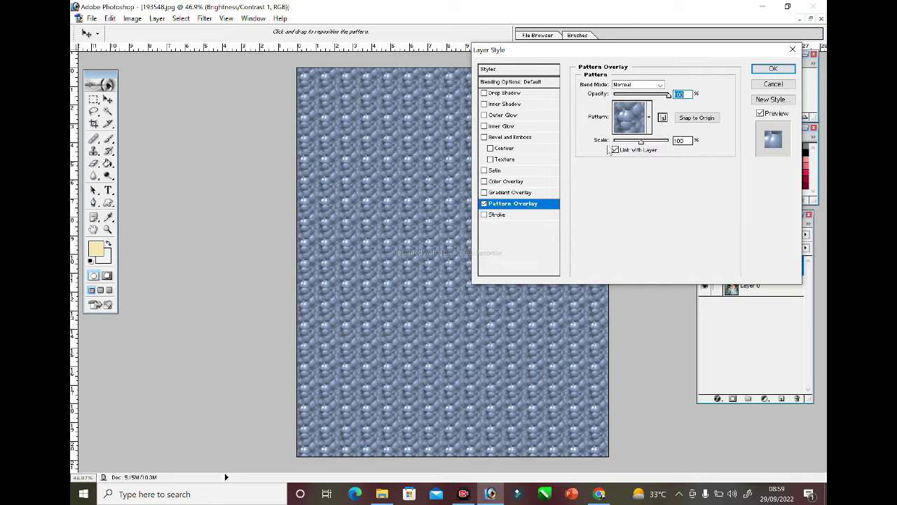
{"action": "left_click", "coordinate": [650, 117]}
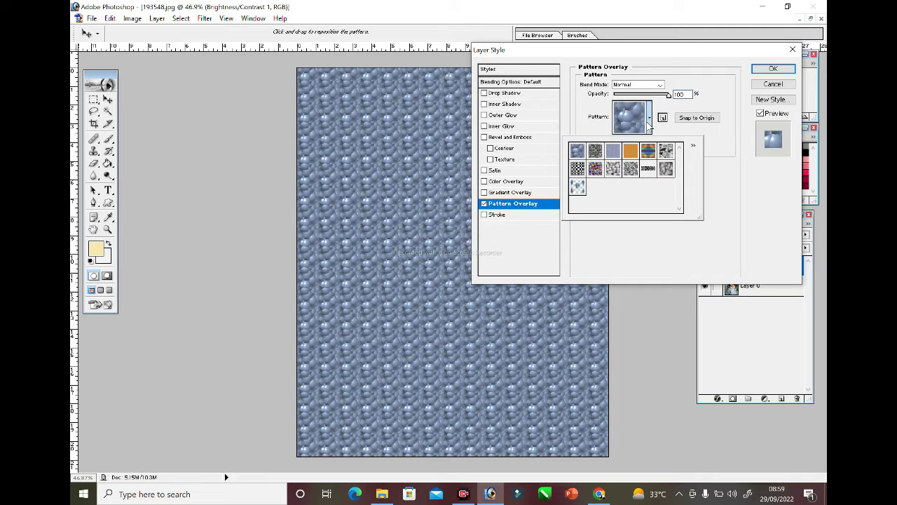
{"action": "left_click", "coordinate": [576, 190]}
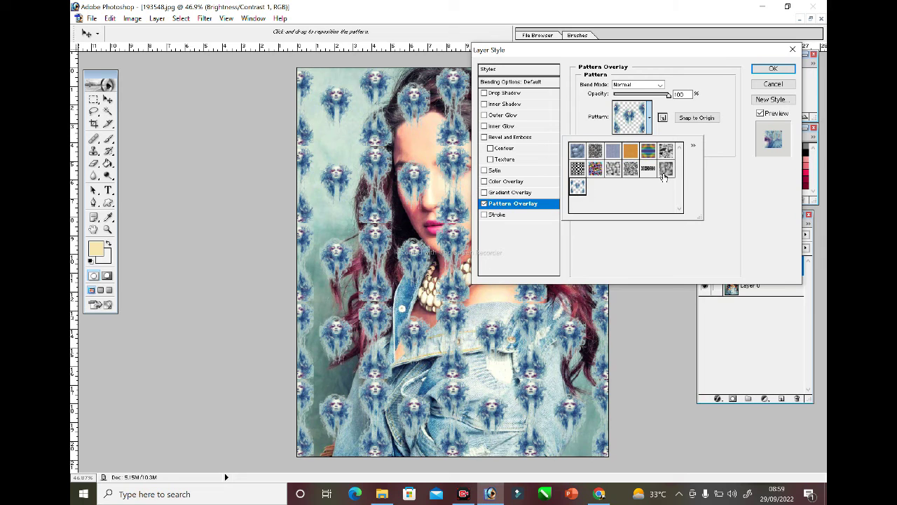
{"action": "left_click", "coordinate": [717, 149]}
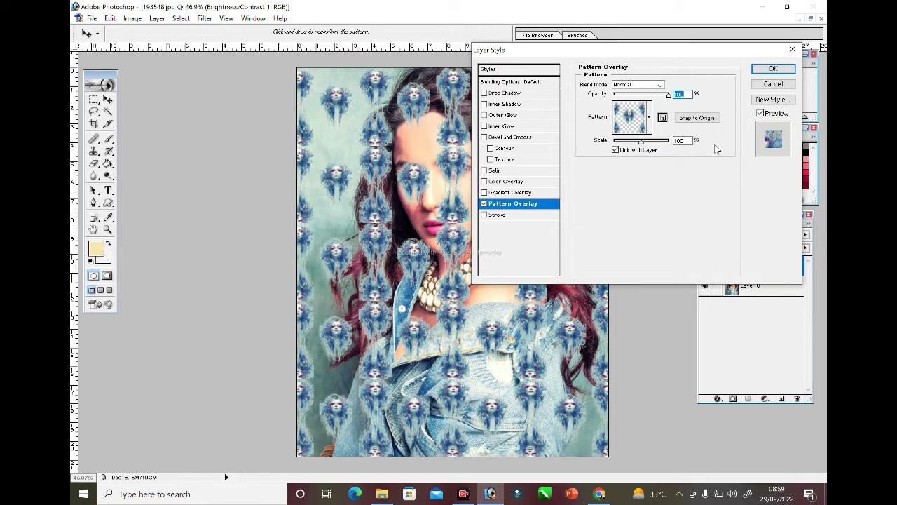
Reduce the pattern scale to 41 and apply the overlay
{"action": "mouse_move", "coordinate": [640, 142]}
{"action": "left_mouse_down"}
{"action": "mouse_move", "coordinate": [616, 141]}
{"action": "mouse_move", "coordinate": [631, 140]}
{"action": "left_mouse_up"}
{"action": "key", "text": "Return"}
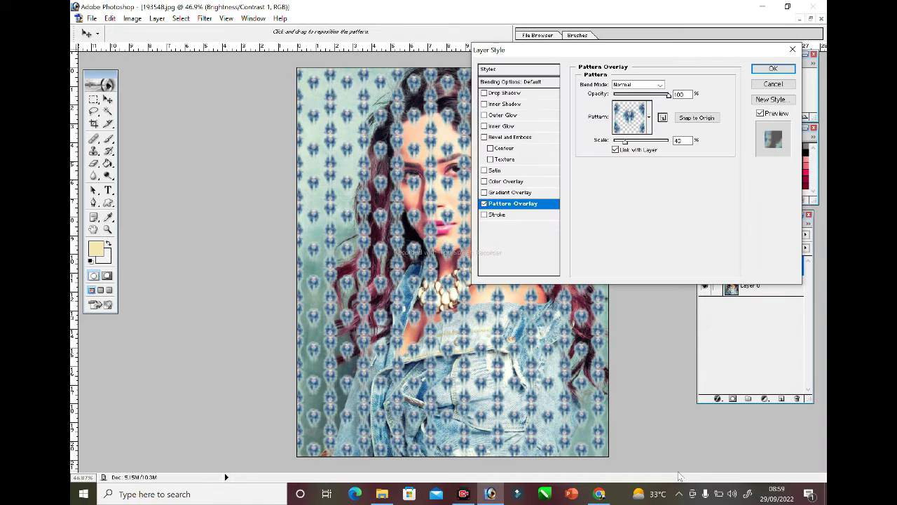
{"action": "left_click_drag", "start_coordinate": [626, 142], "coordinate": [623, 144]}
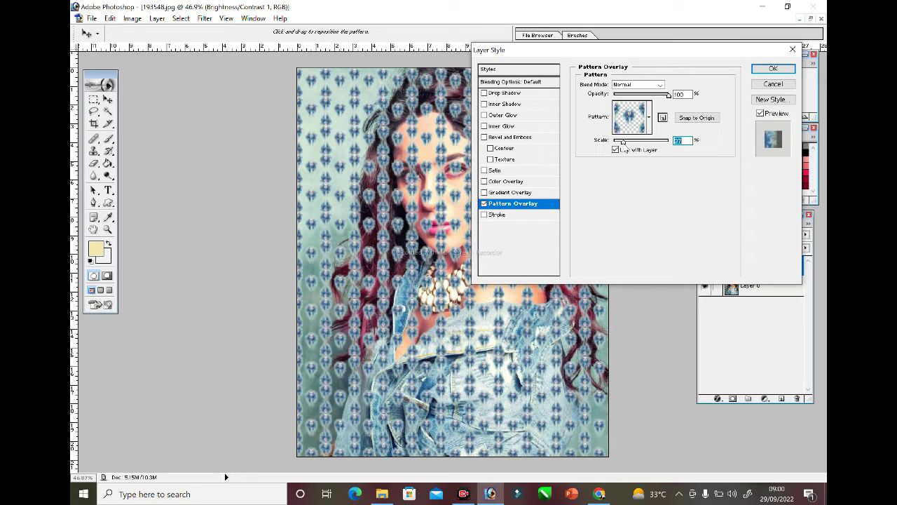
{"action": "left_click_drag", "start_coordinate": [623, 143], "coordinate": [625, 142]}
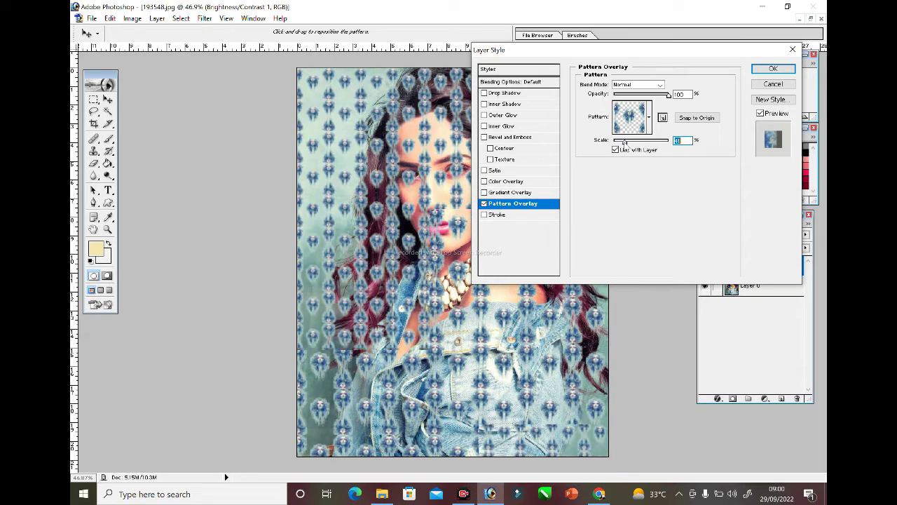
{"action": "left_click", "coordinate": [773, 69]}
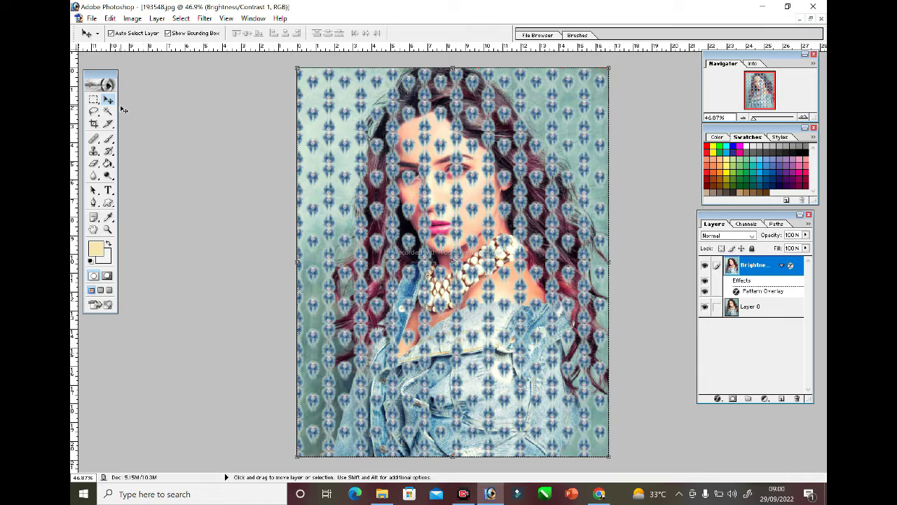
Erase the pattern from the top of the portrait and right shoulder, using a 55 px eraser
{"action": "mouse_move", "coordinate": [98, 169]}
{"action": "left_mouse_down"}
{"action": "mouse_move", "coordinate": [152, 169]}
{"action": "mouse_move", "coordinate": [138, 165]}
{"action": "left_mouse_up"}
{"action": "mouse_move", "coordinate": [385, 122]}
{"action": "left_mouse_down"}
{"action": "mouse_move", "coordinate": [404, 97]}
{"action": "mouse_move", "coordinate": [502, 188]}
{"action": "mouse_move", "coordinate": [297, 348]}
{"action": "mouse_move", "coordinate": [409, 248]}
{"action": "mouse_move", "coordinate": [631, 360]}
{"action": "left_mouse_up"}
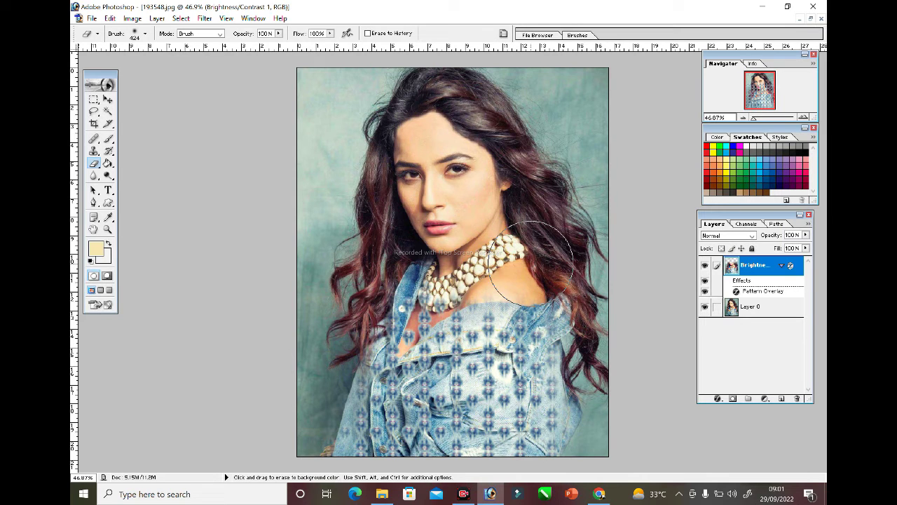
{"action": "left_click_drag", "start_coordinate": [444, 269], "coordinate": [543, 259]}
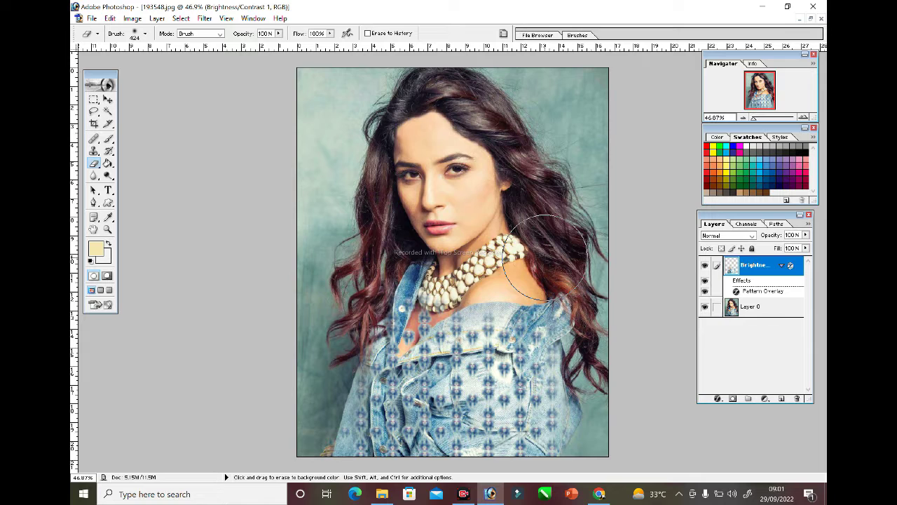
{"action": "right_click", "coordinate": [512, 249]}
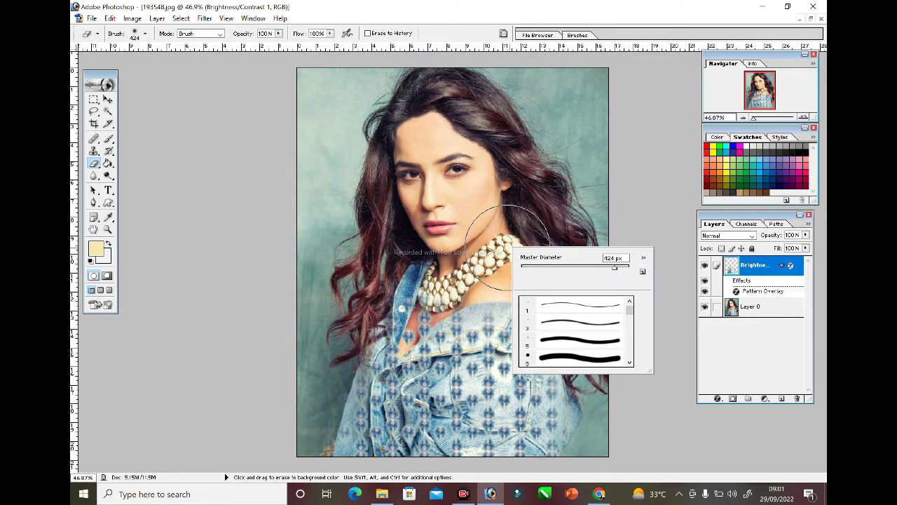
{"action": "left_click", "coordinate": [550, 267]}
{"action": "key", "text": "Return"}
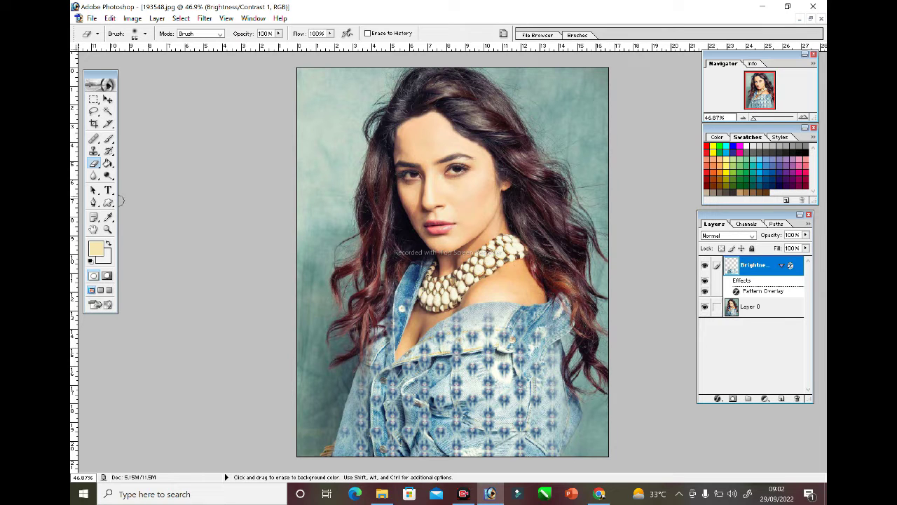
Enlarge and raise the pattern layer slightly over the jacket with Free Transform
{"action": "left_click", "coordinate": [108, 101]}
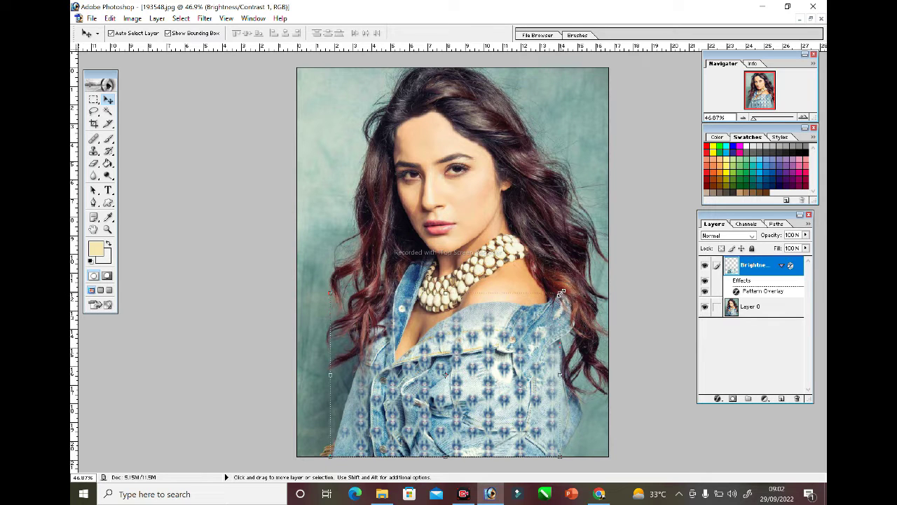
{"action": "left_click_drag", "start_coordinate": [561, 292], "coordinate": [576, 282]}
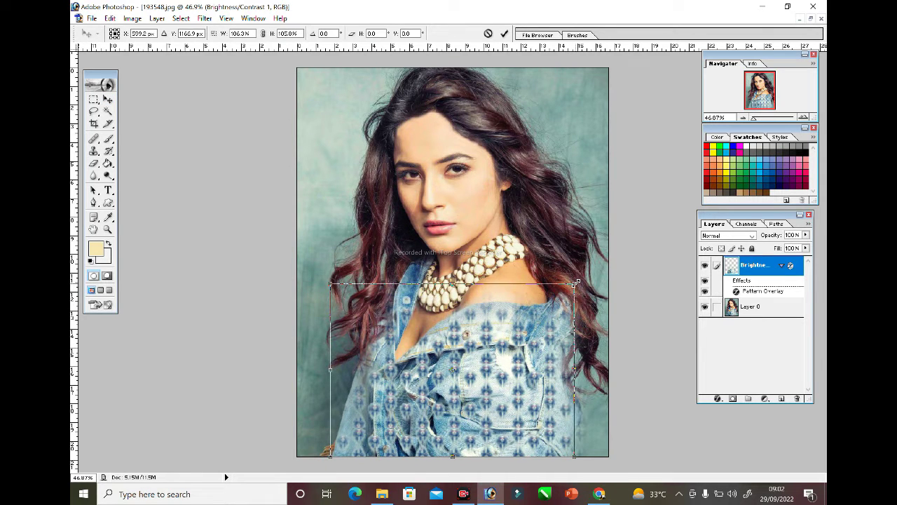
{"action": "left_click_drag", "start_coordinate": [576, 283], "coordinate": [572, 283]}
{"action": "key", "text": "Return"}
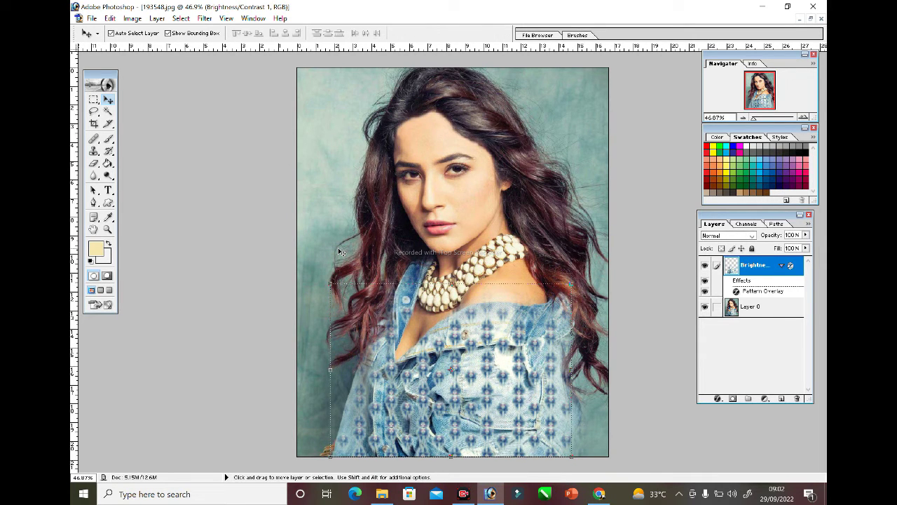
Undo an accidental erase near the necklace on Layer 0 and reselect the Brightness/Contrast layer
{"action": "key", "text": "alt+bracketleft"}
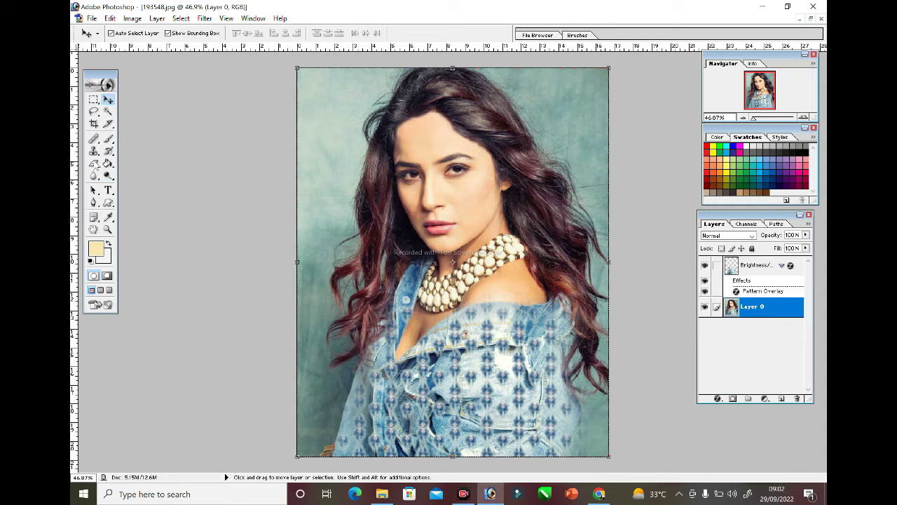
{"action": "key", "text": "e"}
{"action": "left_click_drag", "start_coordinate": [459, 297], "coordinate": [443, 310]}
{"action": "key", "text": "ctrl+z"}
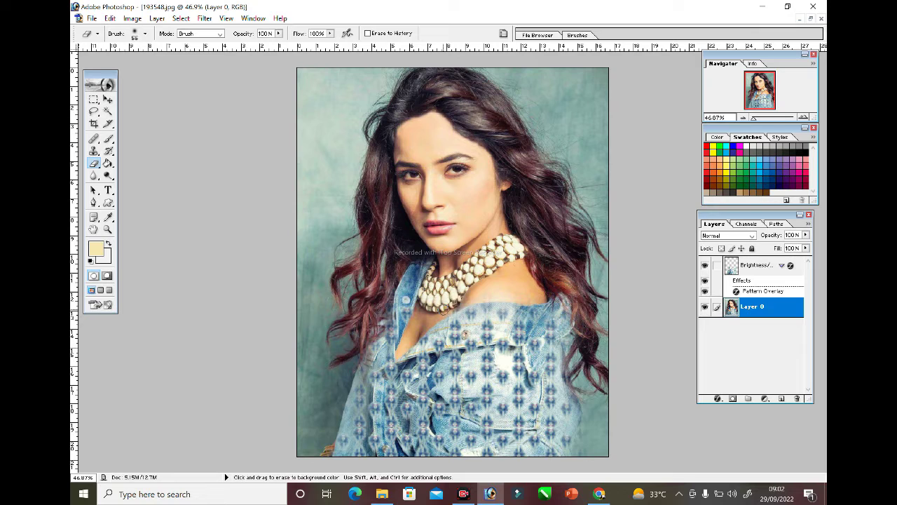
{"action": "left_click", "coordinate": [759, 270]}
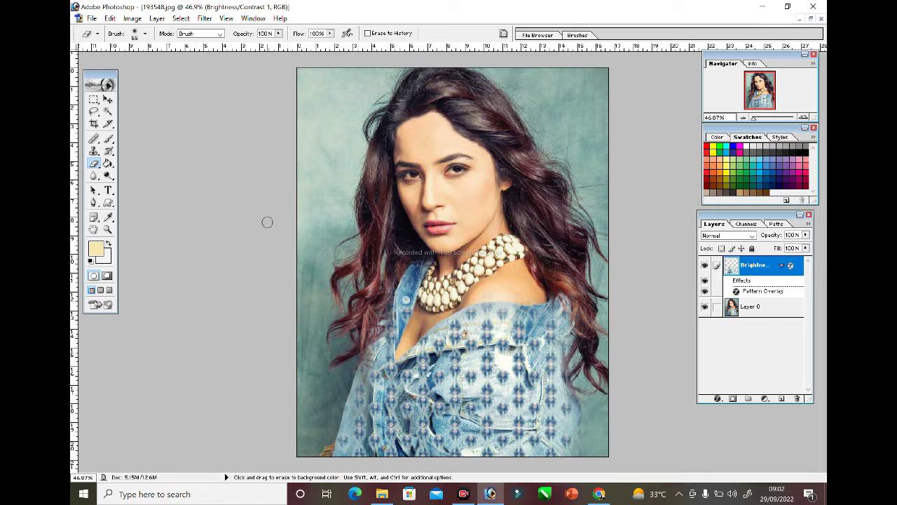
{"action": "left_click", "coordinate": [107, 101]}
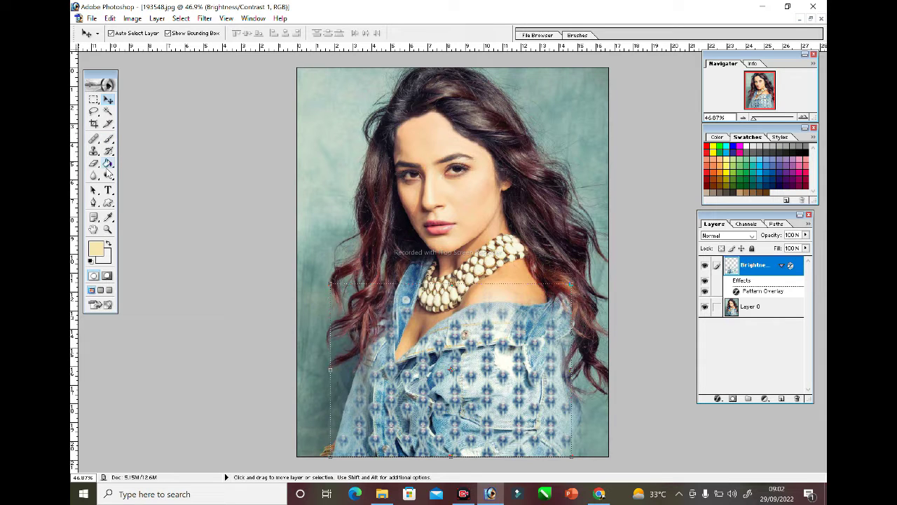
{"action": "left_click", "coordinate": [108, 164]}
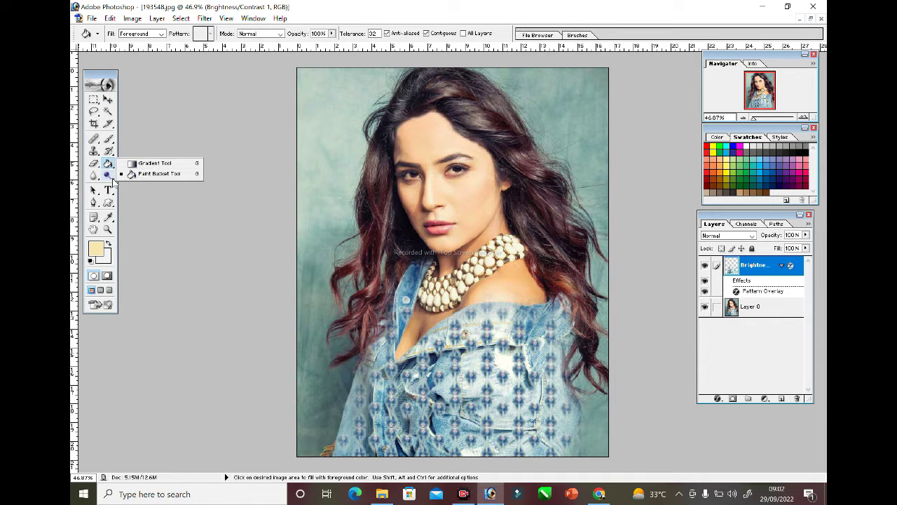
Lighten part of the jacket's left side with the Dodge tool
{"action": "left_click", "coordinate": [110, 177]}
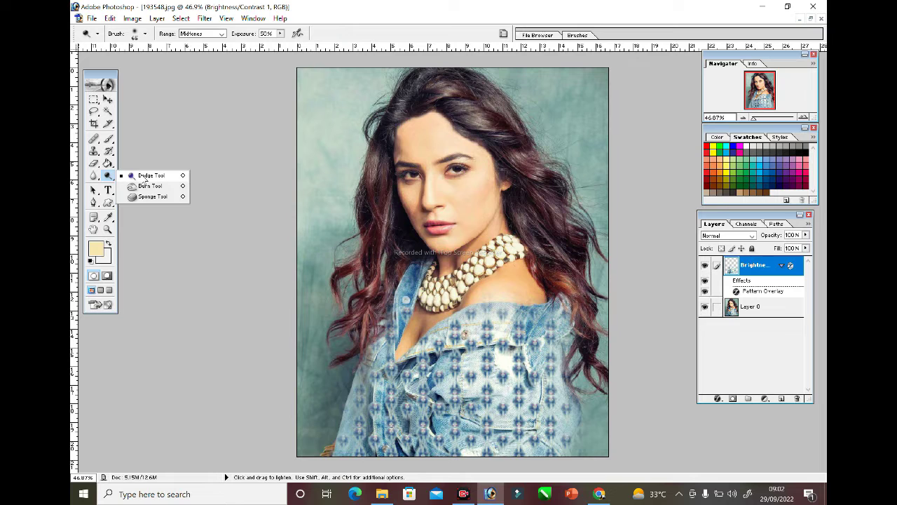
{"action": "left_click", "coordinate": [141, 175]}
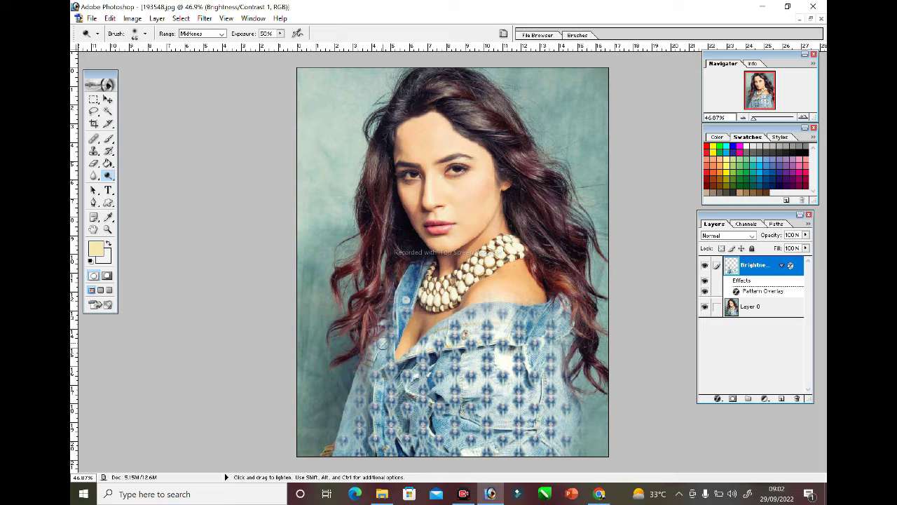
{"action": "left_click_drag", "start_coordinate": [371, 384], "coordinate": [376, 455]}
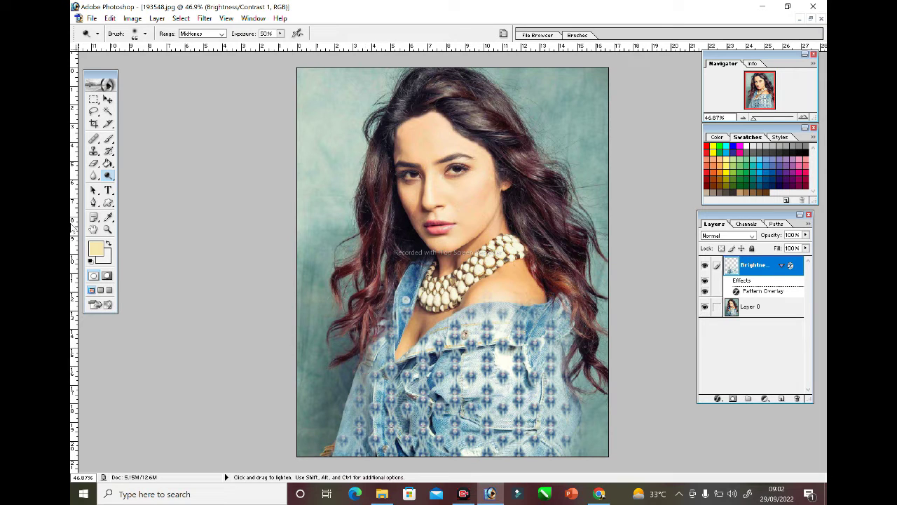
Darken several areas of the denim jacket with the Burn tool
{"action": "right_click", "coordinate": [107, 175]}
{"action": "left_click", "coordinate": [150, 186]}
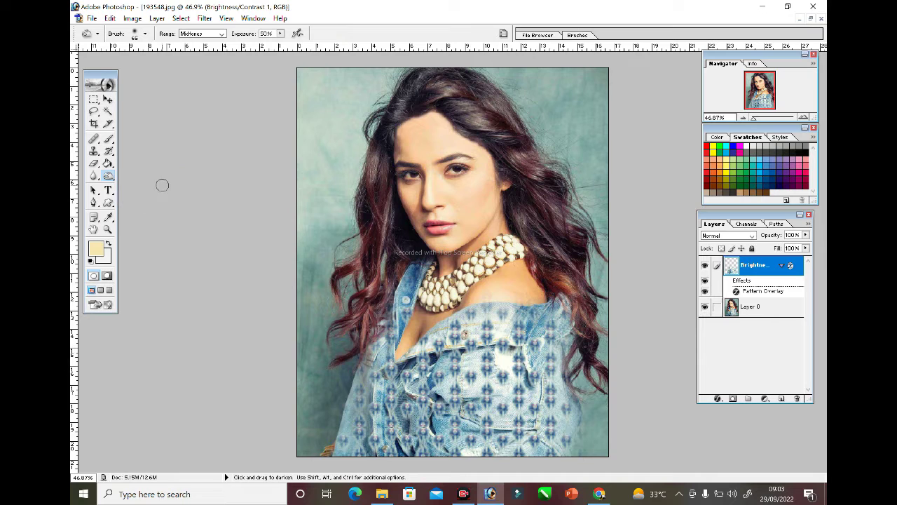
{"action": "mouse_move", "coordinate": [431, 353]}
{"action": "left_mouse_down"}
{"action": "mouse_move", "coordinate": [480, 354]}
{"action": "mouse_move", "coordinate": [411, 362]}
{"action": "left_mouse_up"}
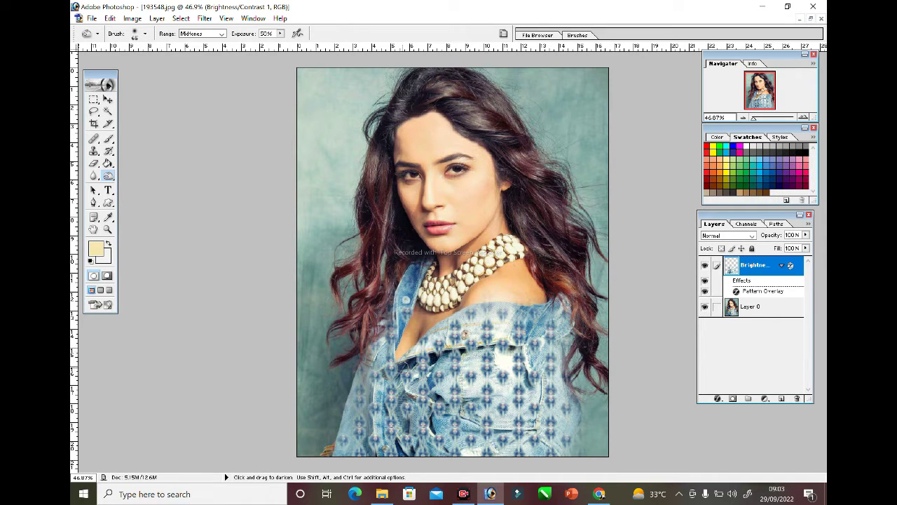
{"action": "mouse_move", "coordinate": [412, 363]}
{"action": "left_mouse_down"}
{"action": "mouse_move", "coordinate": [493, 362]}
{"action": "mouse_move", "coordinate": [508, 348]}
{"action": "left_mouse_up"}
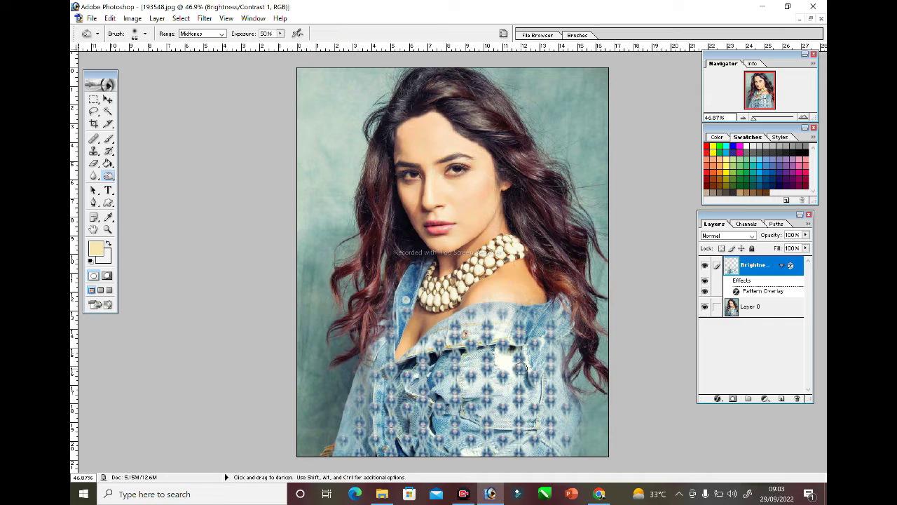
{"action": "left_click_drag", "start_coordinate": [525, 369], "coordinate": [559, 352]}
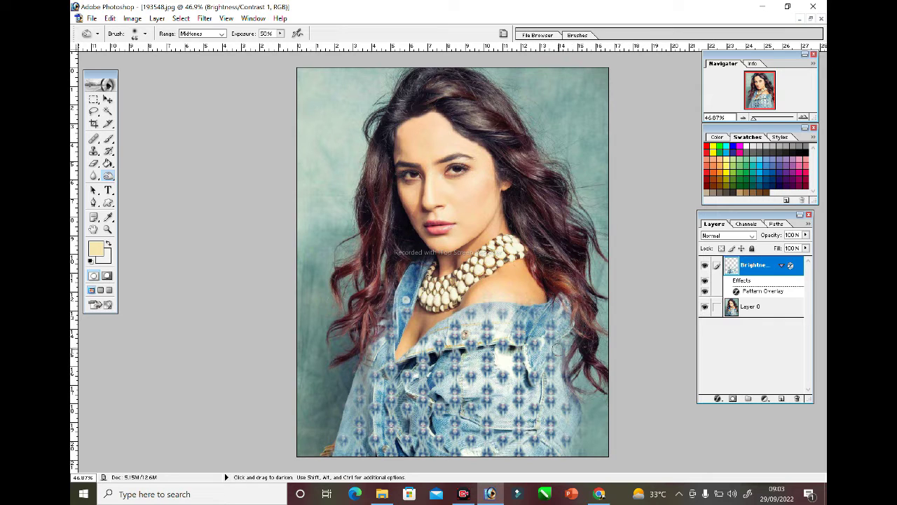
Dodge a small patch along the jacket's left edge
{"action": "key", "text": "shift+o"}
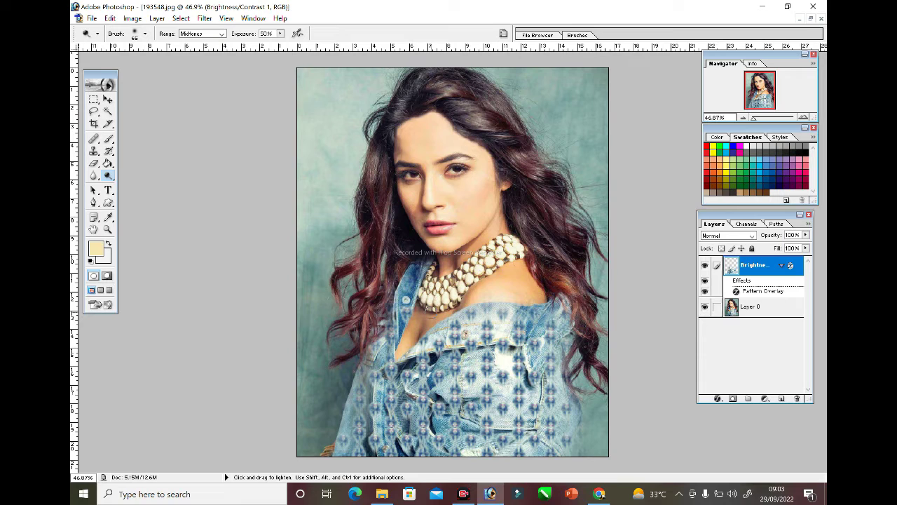
{"action": "left_click_drag", "start_coordinate": [380, 365], "coordinate": [369, 335]}
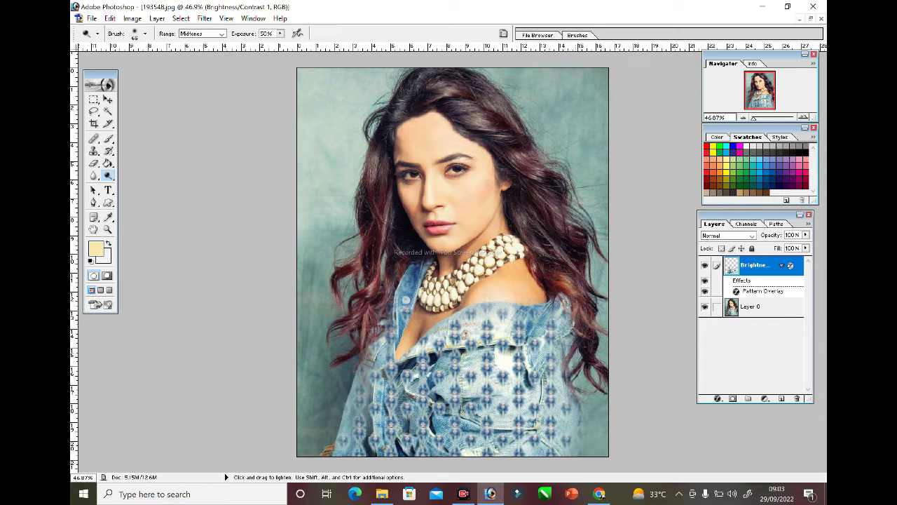
{"action": "left_click", "coordinate": [108, 101]}
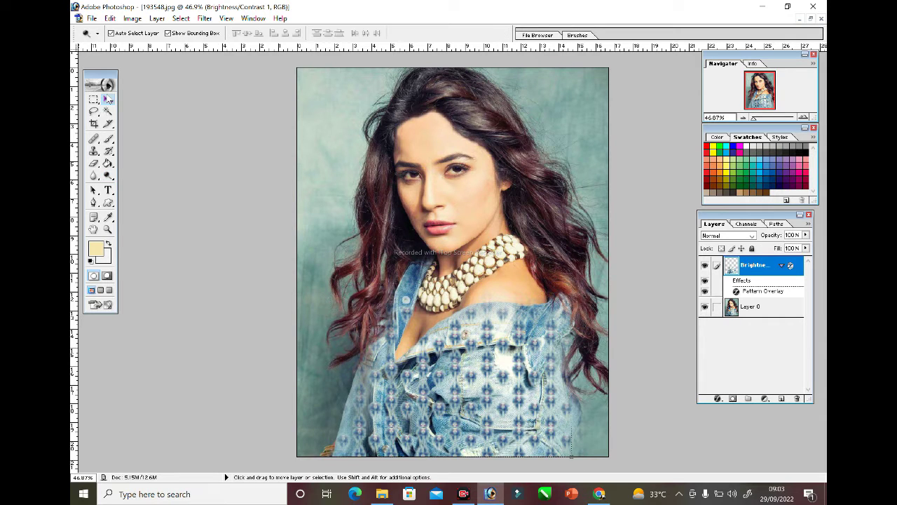
Set the pattern layer's opacity to 67% and toggle Layer 0 to check the result
{"action": "left_click", "coordinate": [807, 236]}
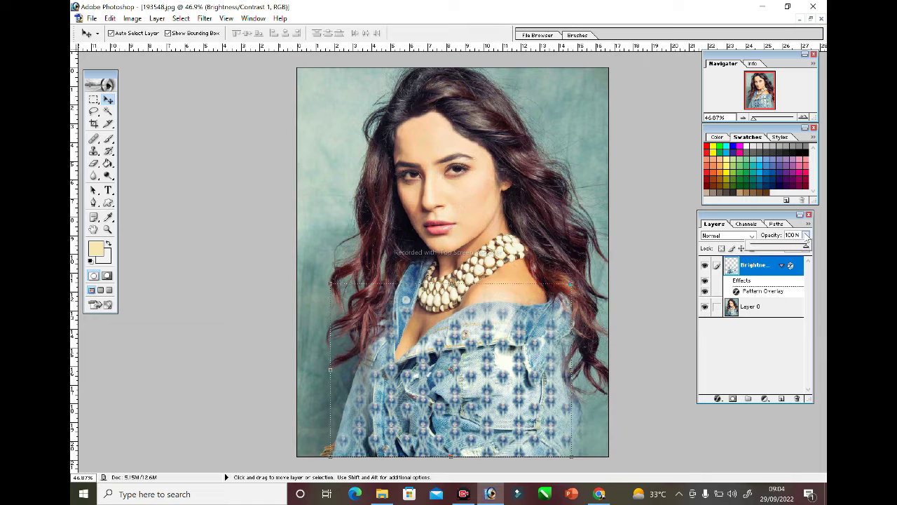
{"action": "left_click_drag", "start_coordinate": [787, 251], "coordinate": [774, 248]}
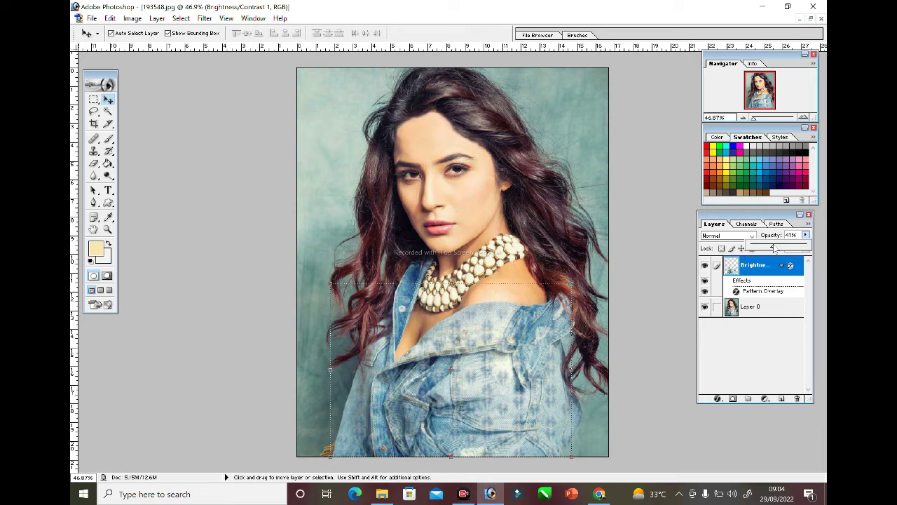
{"action": "left_click_drag", "start_coordinate": [774, 249], "coordinate": [781, 247]}
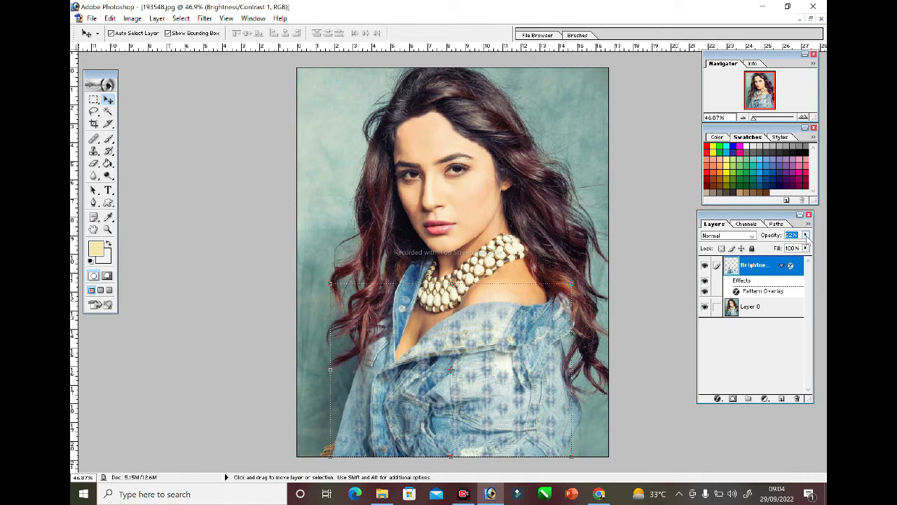
{"action": "type", "text": "67"}
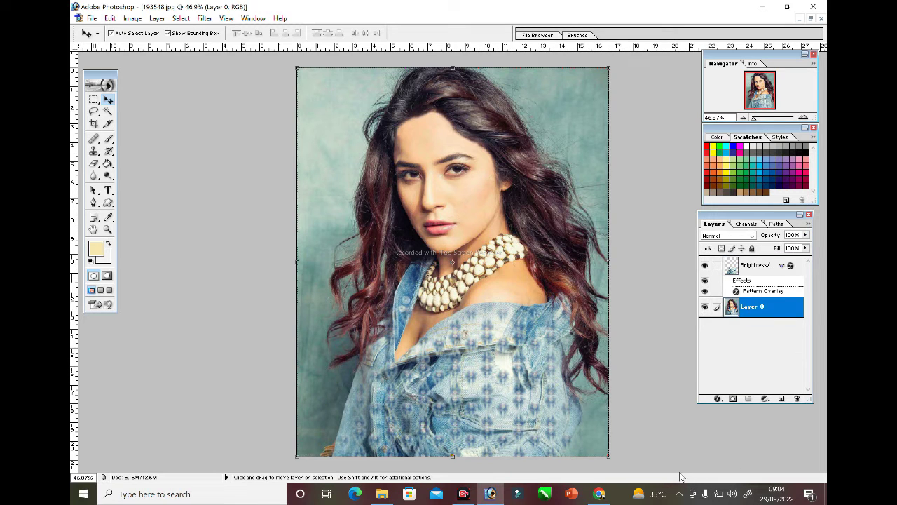
{"action": "left_click", "coordinate": [705, 306]}
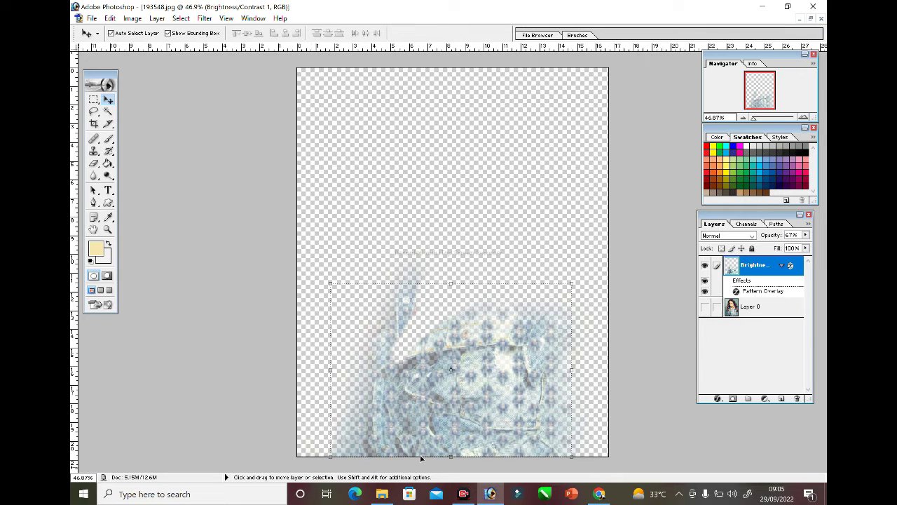
{"action": "left_click", "coordinate": [704, 306]}
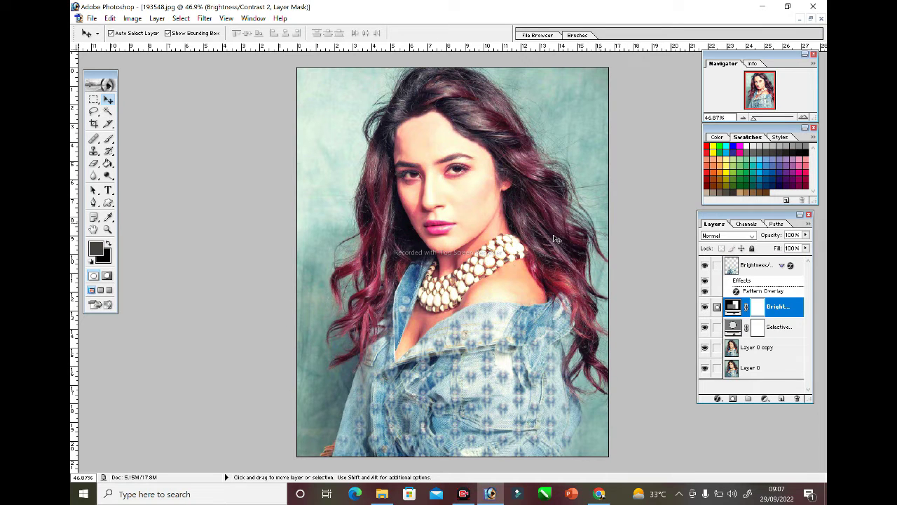
Merge both adjustment layers and the pattern into Layer 0 copy, then toggle it to compare
{"action": "left_click", "coordinate": [717, 347]}
{"action": "left_click", "coordinate": [716, 327]}
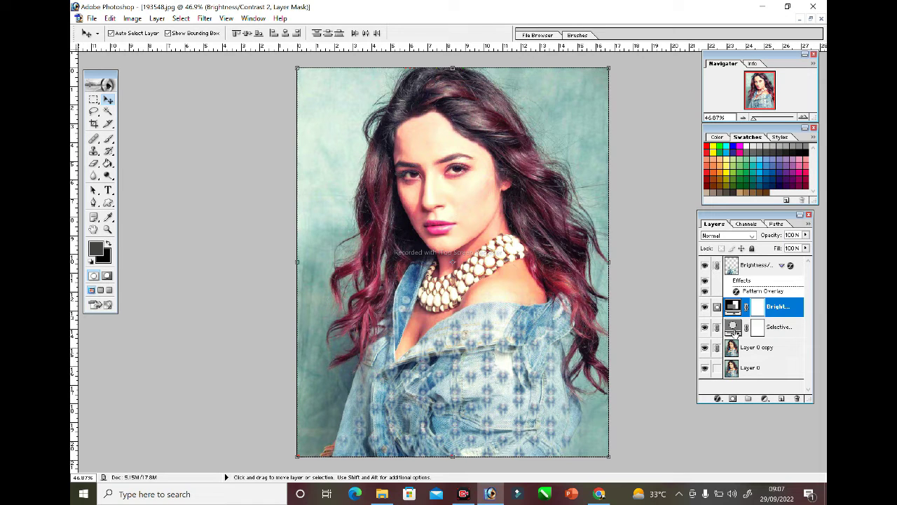
{"action": "left_click", "coordinate": [752, 350]}
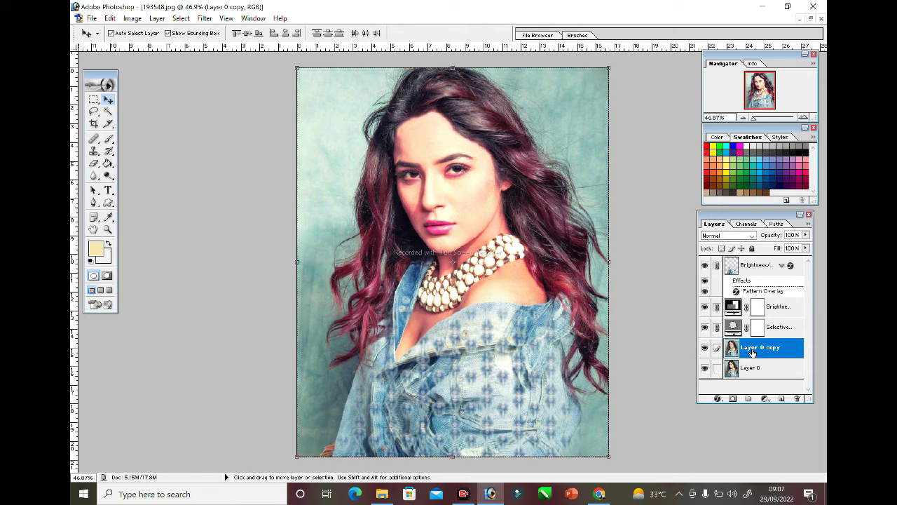
{"action": "key", "text": "ctrl+e"}
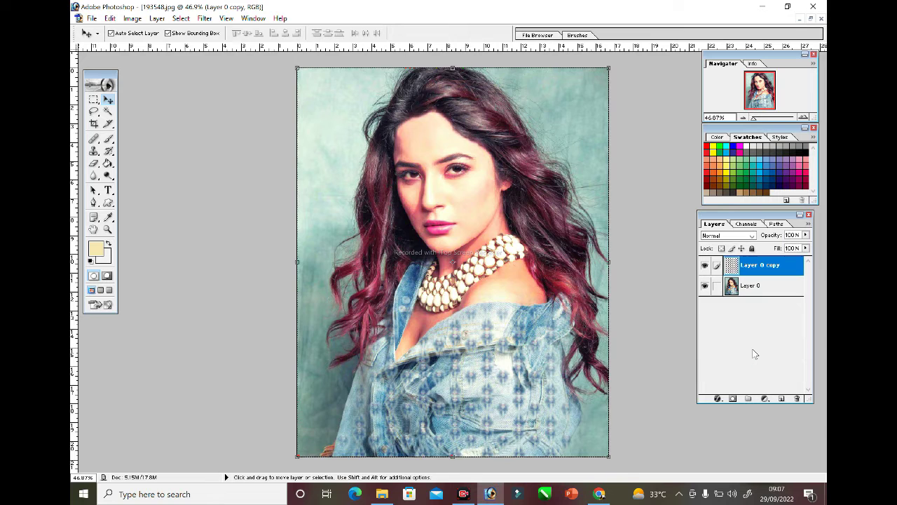
{"action": "left_click", "coordinate": [705, 266]}
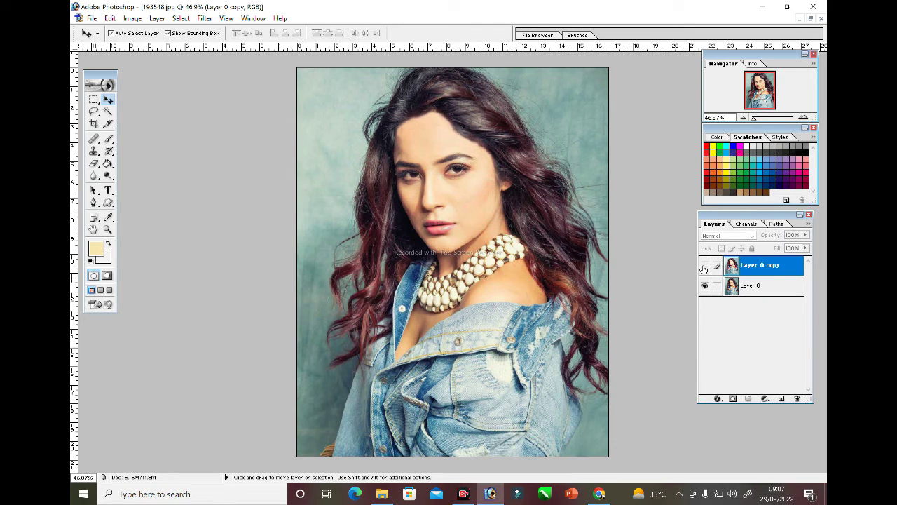
{"action": "left_click", "coordinate": [704, 266]}
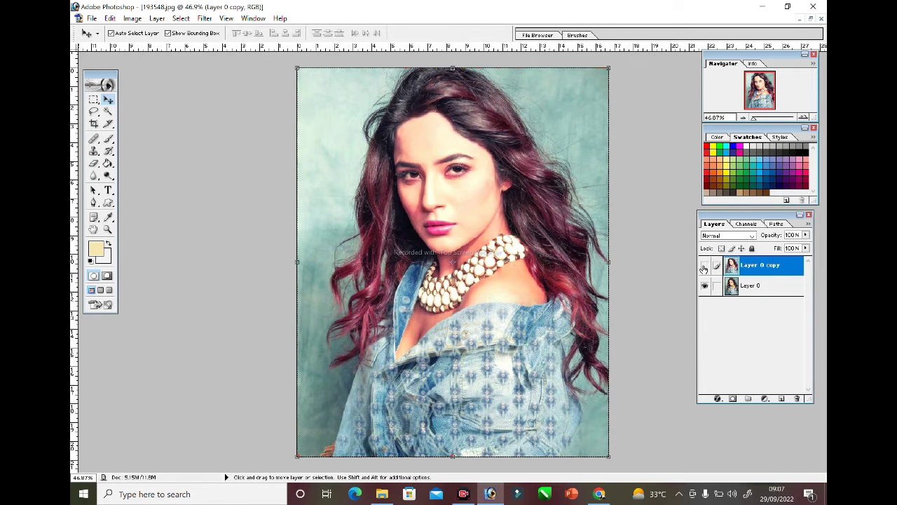
{"action": "left_click", "coordinate": [704, 266]}
{"action": "left_click", "coordinate": [704, 266]}
{"action": "key", "text": "z"}
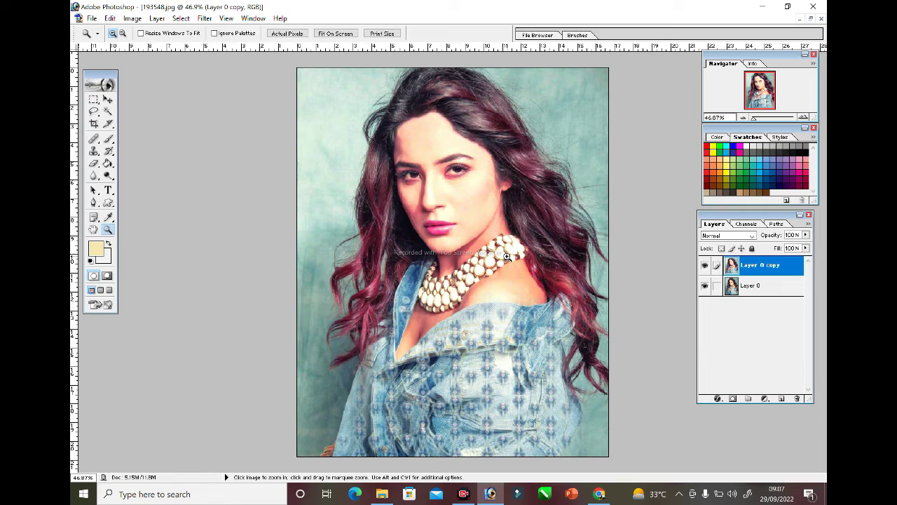
{"action": "left_click", "coordinate": [470, 253]}
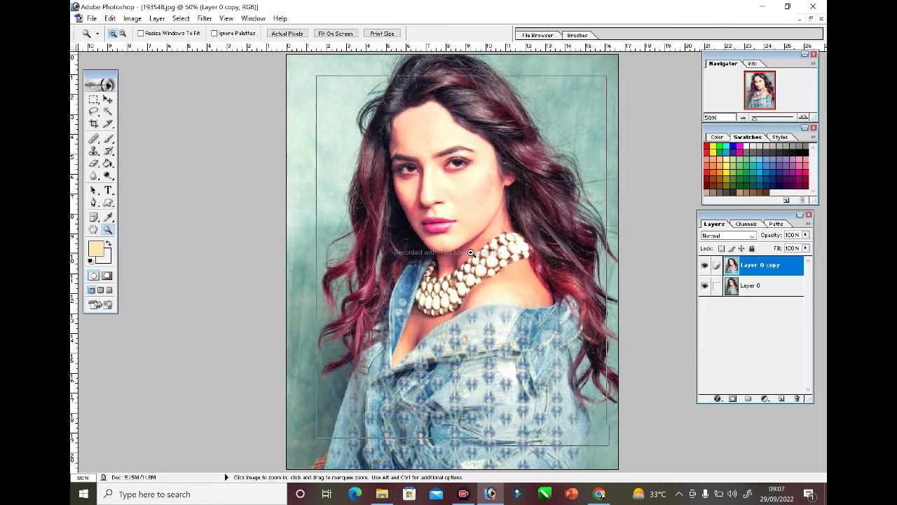
{"action": "left_click", "coordinate": [471, 253]}
{"action": "left_click", "coordinate": [471, 252]}
{"action": "left_click", "coordinate": [471, 253]}
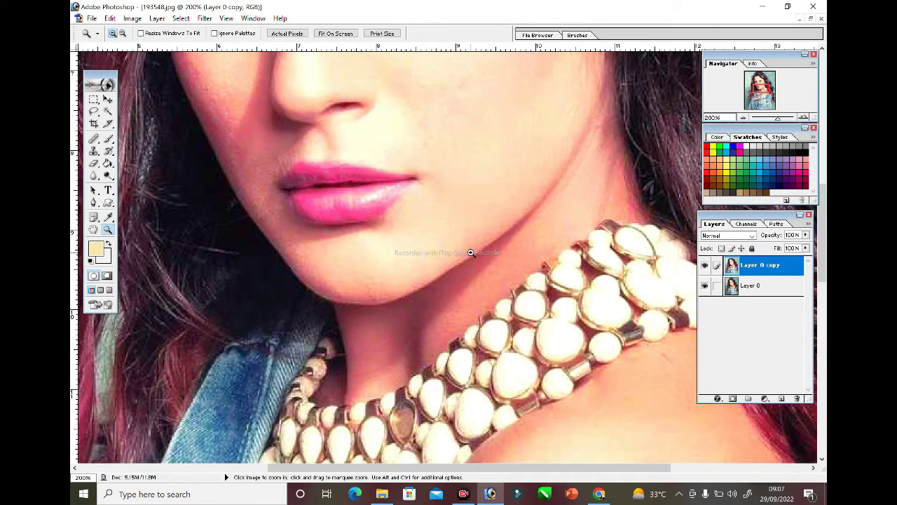
{"action": "key", "text": "ctrl+0"}
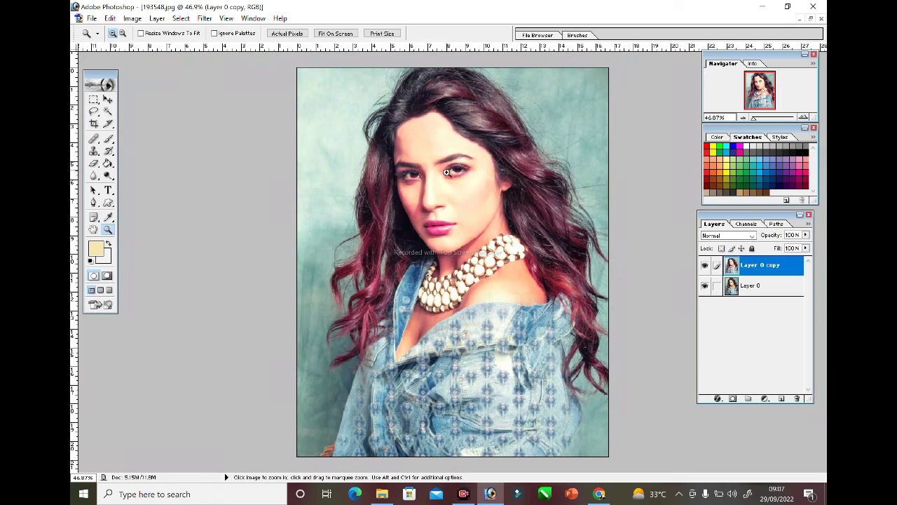
{"action": "left_click", "coordinate": [448, 173]}
{"action": "left_click", "coordinate": [447, 173]}
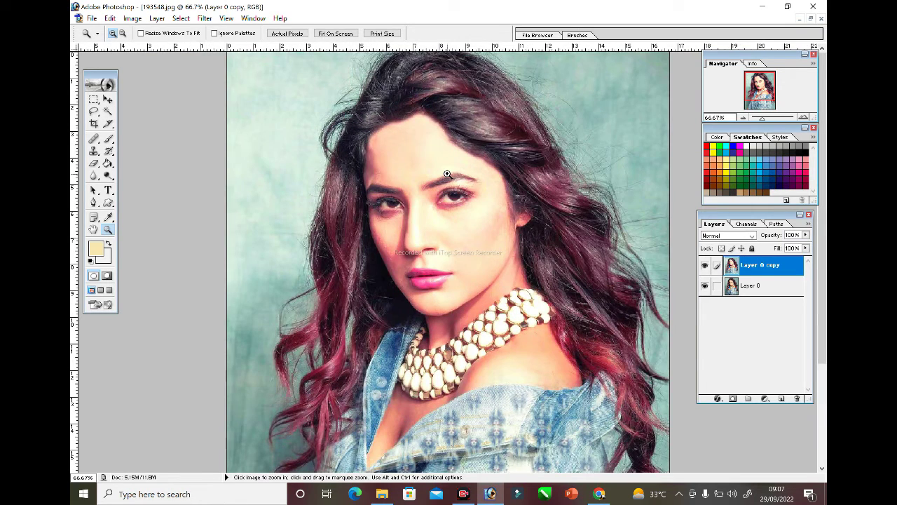
{"action": "left_click", "coordinate": [448, 173]}
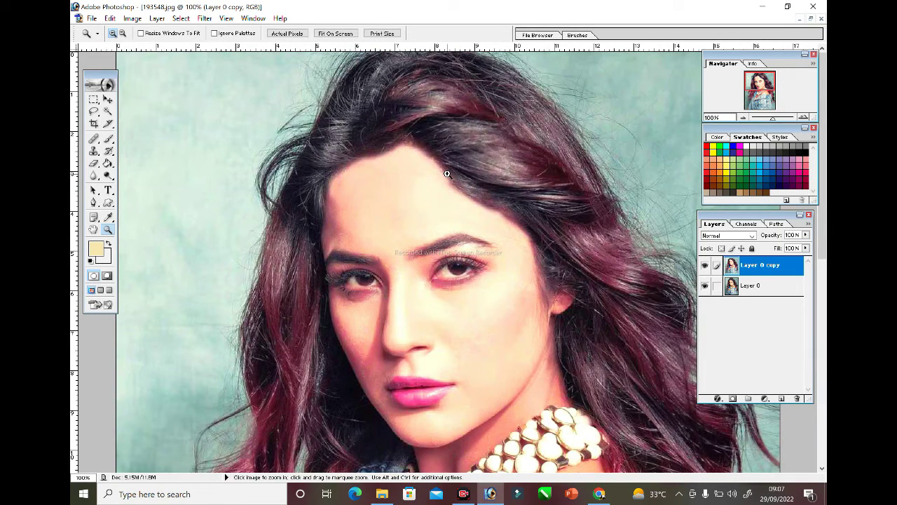
{"action": "left_click", "coordinate": [107, 98]}
{"action": "scroll", "coordinate": [449, 262], "scroll_direction": "down", "scroll_amount": 1}
{"action": "scroll", "coordinate": [449, 262], "scroll_direction": "down", "scroll_amount": 4}
{"action": "scroll", "coordinate": [449, 261], "scroll_direction": "down", "scroll_amount": 1}
{"action": "scroll", "coordinate": [449, 262], "scroll_direction": "up", "scroll_amount": 2}
{"action": "scroll", "coordinate": [449, 261], "scroll_direction": "up", "scroll_amount": 2}
{"action": "scroll", "coordinate": [449, 261], "scroll_direction": "up", "scroll_amount": 1}
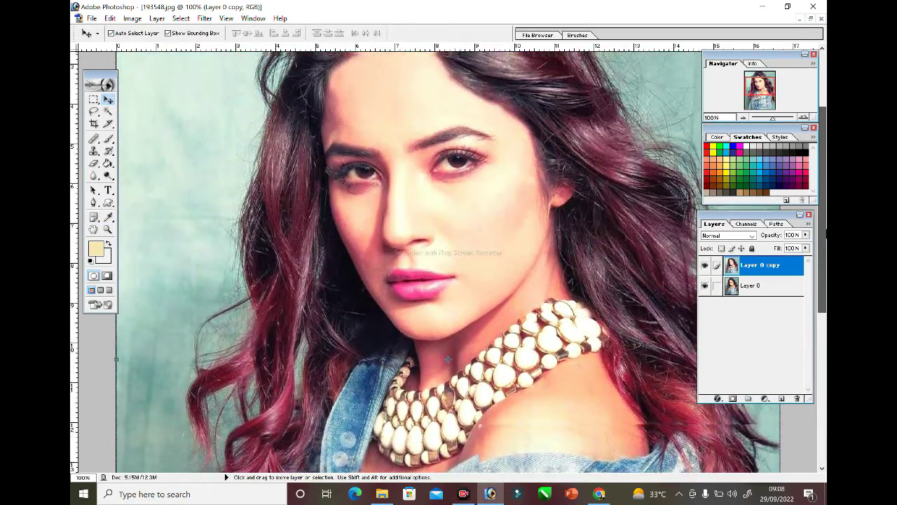
{"action": "scroll", "coordinate": [448, 359], "scroll_direction": "down", "scroll_amount": 2}
{"action": "scroll", "coordinate": [448, 316], "scroll_direction": "down", "scroll_amount": 1}
{"action": "scroll", "coordinate": [448, 287], "scroll_direction": "up", "scroll_amount": 1}
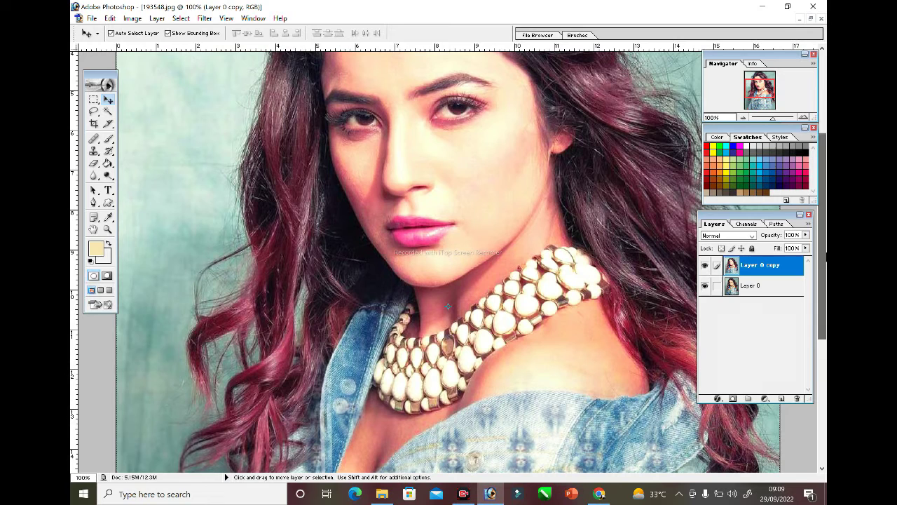